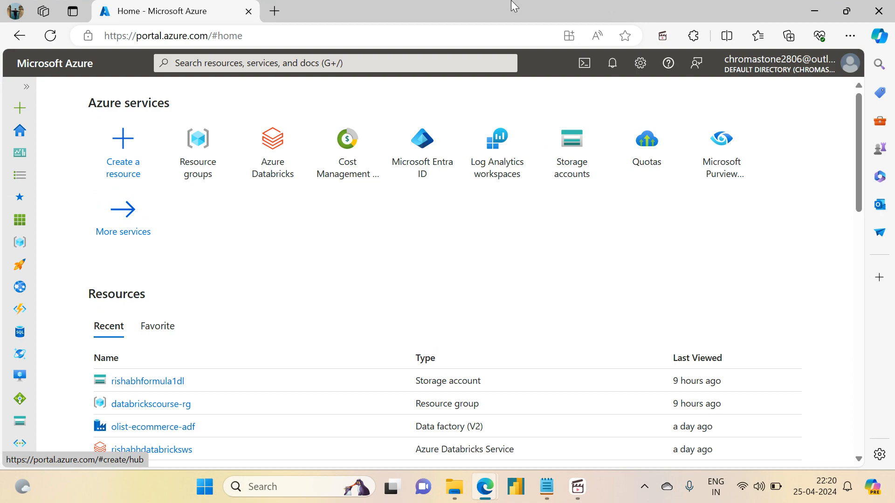
Step: Review the first task in the ADF Milestone 1 notes, about copying yesterday's sales files from the SFTP location into the data lake
click(555, 499)
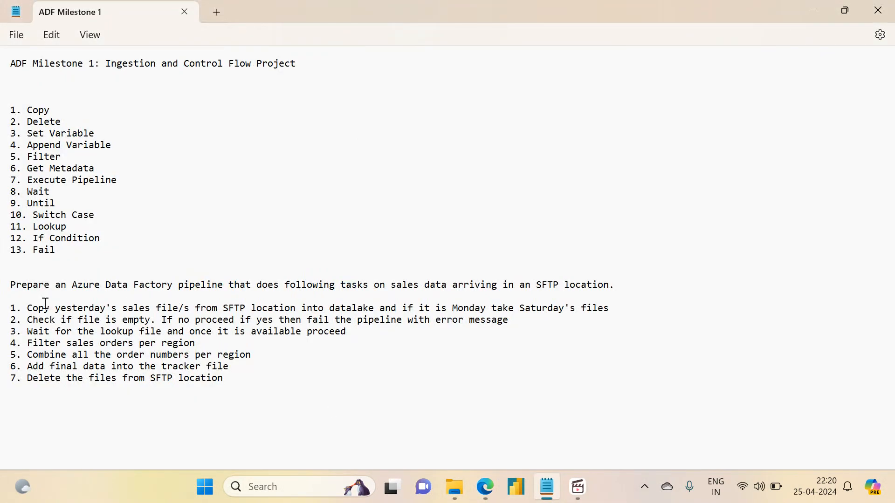
drag(27, 308, 265, 313)
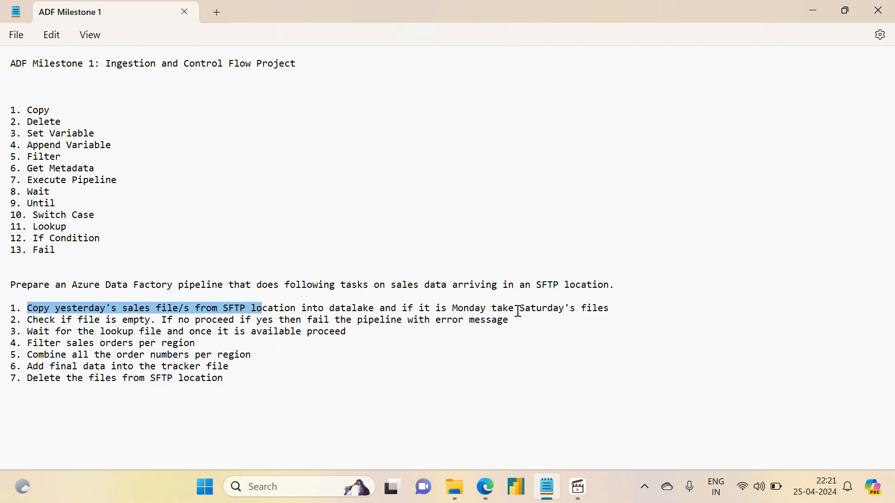
click(806, 9)
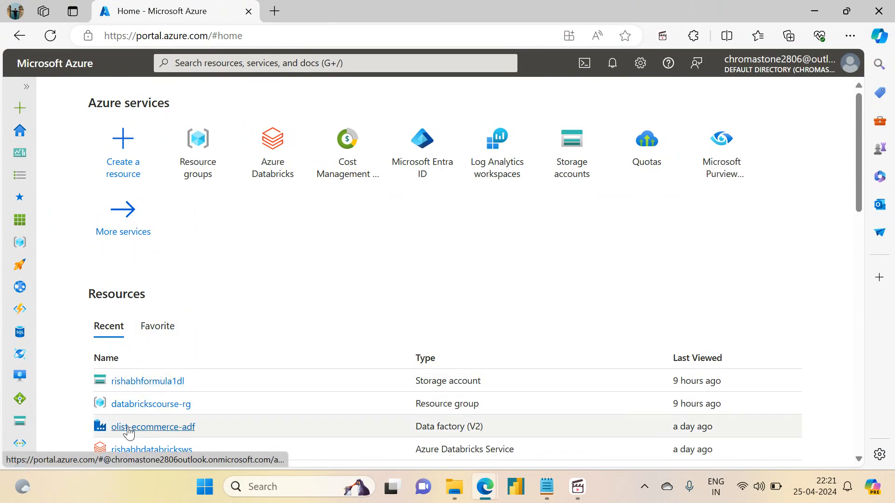
Step: Open the azuredatafactoryrg resource group in the Azure portal
click(125, 428)
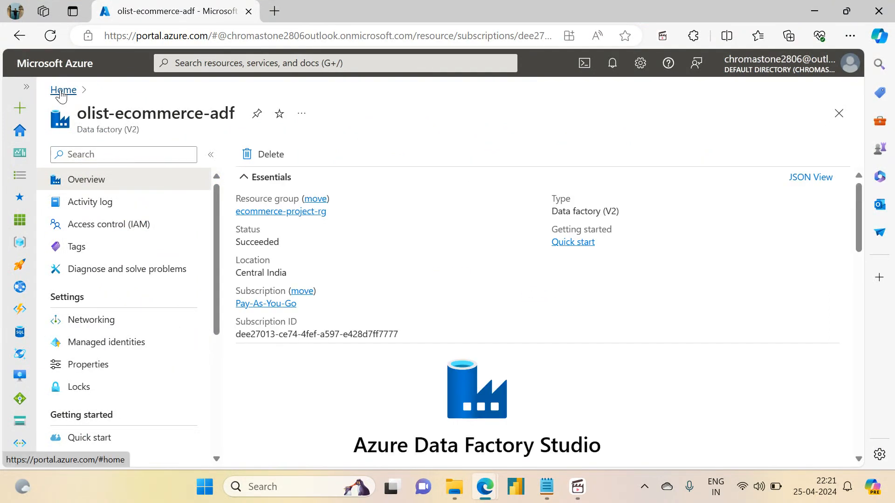
click(62, 91)
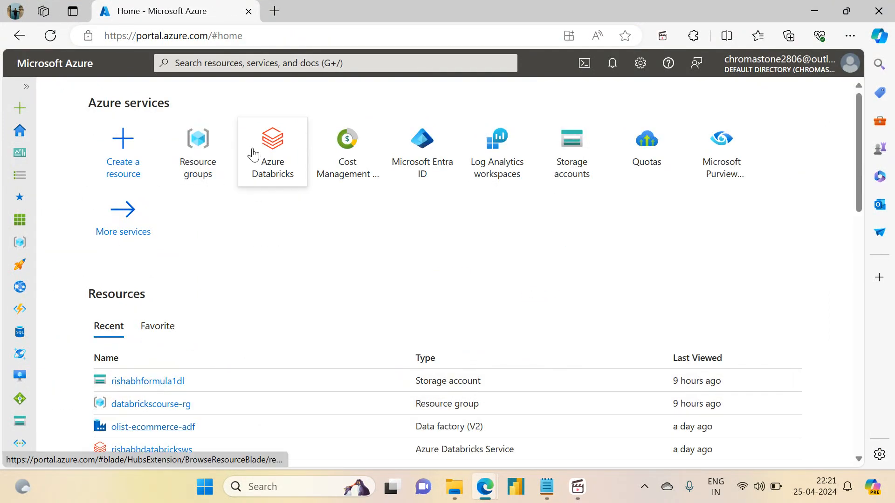
click(205, 145)
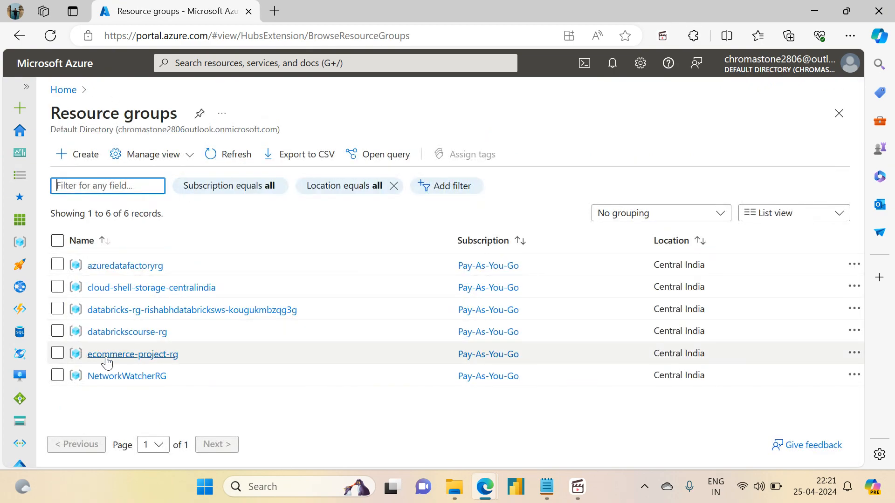
click(122, 266)
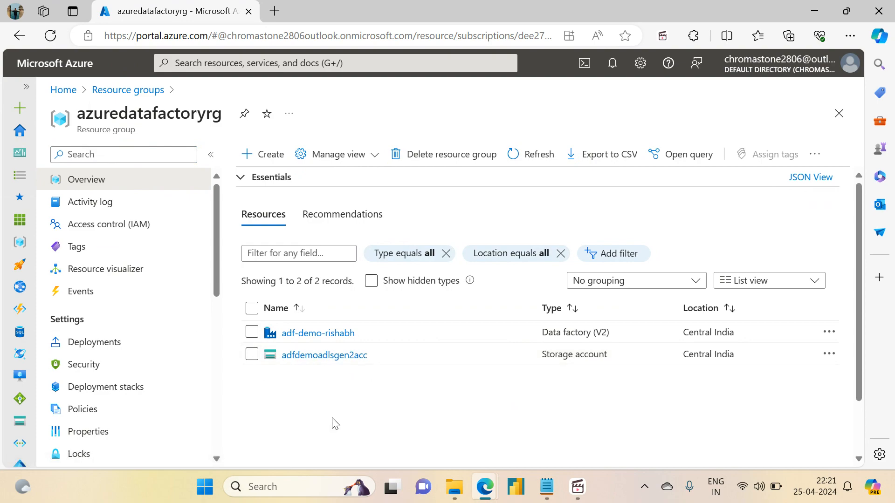
Step: Recheck the SFTP source location requirement in the ADF Milestone 1 notes, and return to the resource group
click(537, 494)
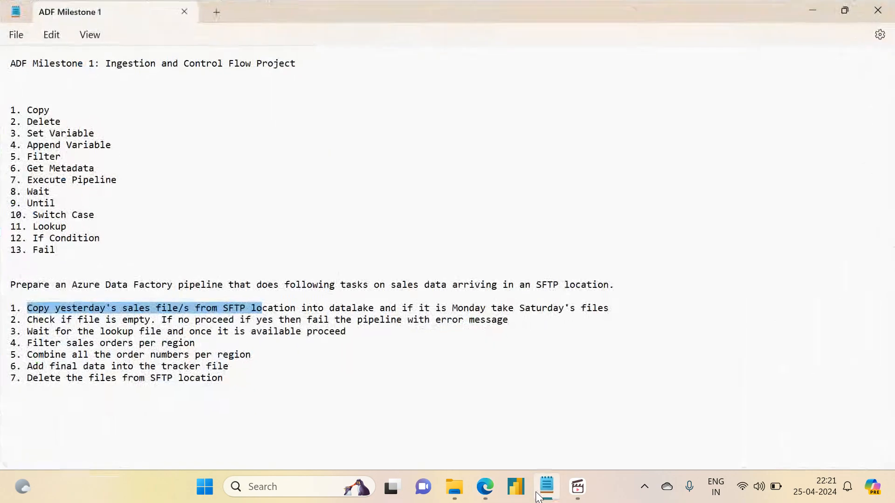
click(240, 309)
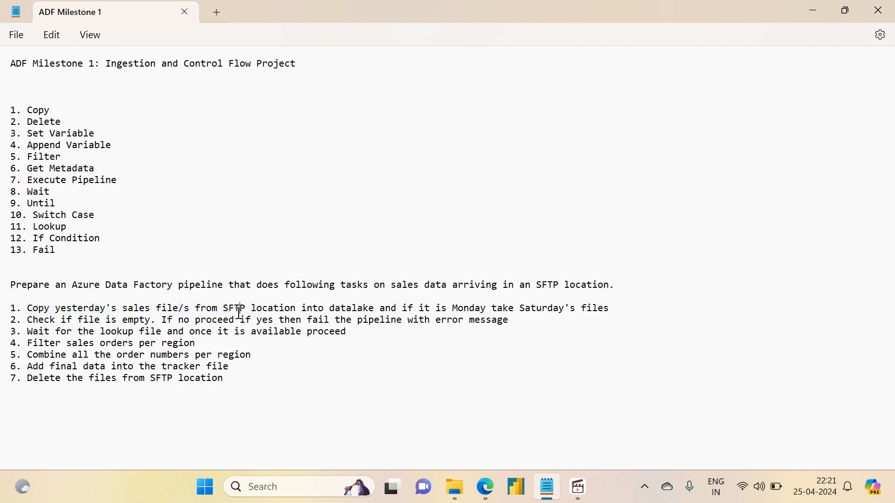
click(808, 21)
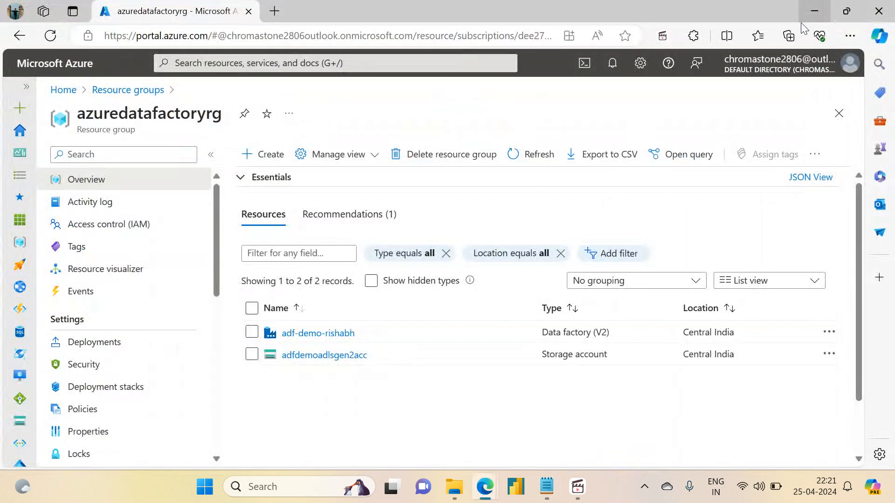
Step: Find the Microsoft Virtual machine offer in the Marketplace and start creating one in the azuredatafactoryrg resource group
click(289, 156)
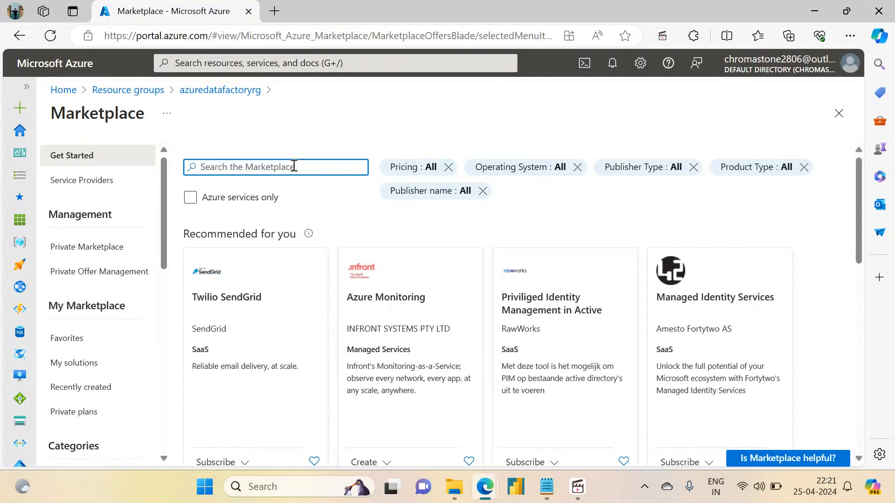
text(Virtual Mo)
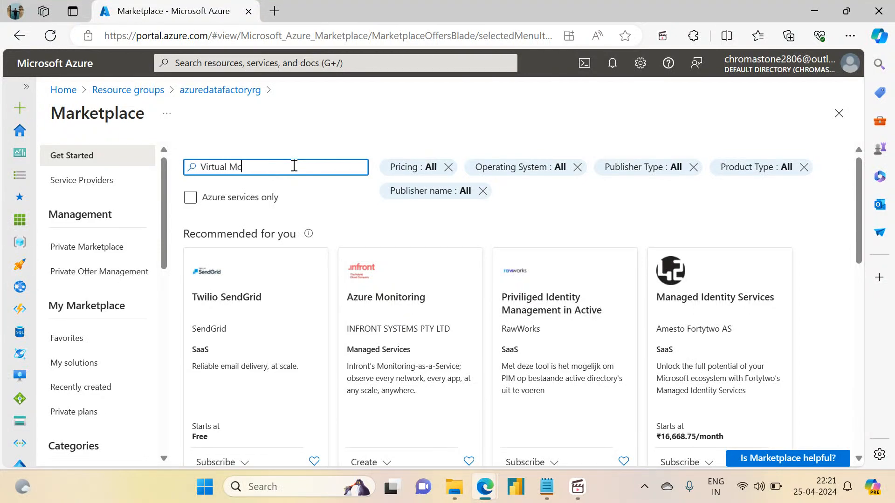
text(chine)
key(Return)
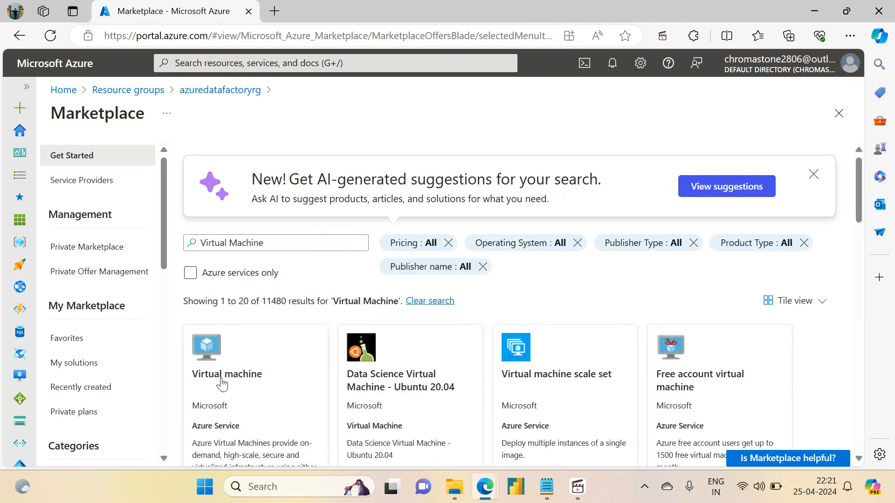
click(222, 383)
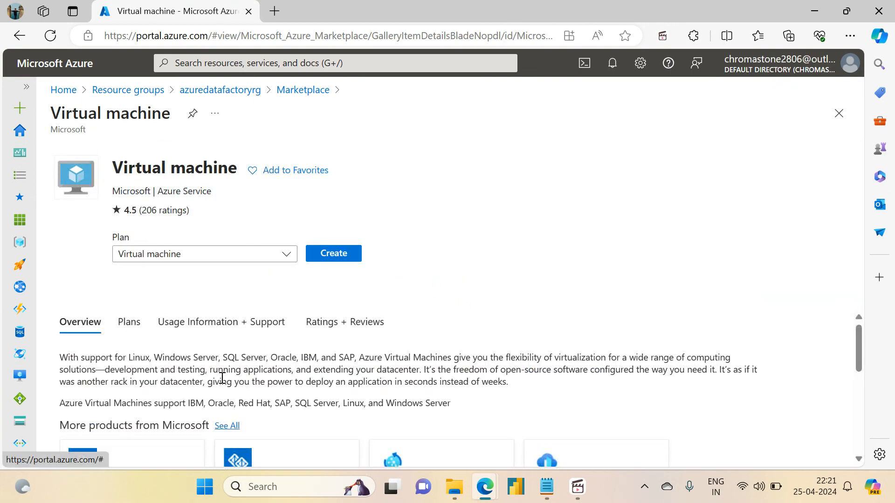
click(347, 254)
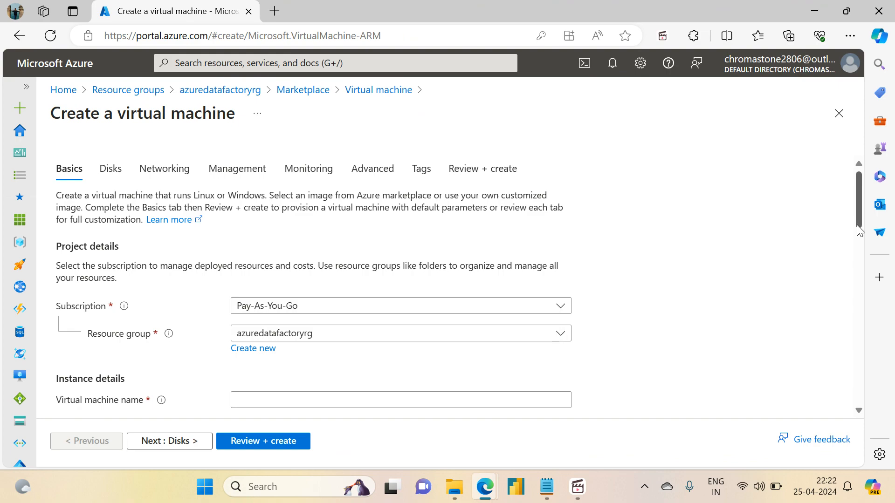
Step: Name the virtual machine milestone1-vm
scroll(860, 231, down, 4)
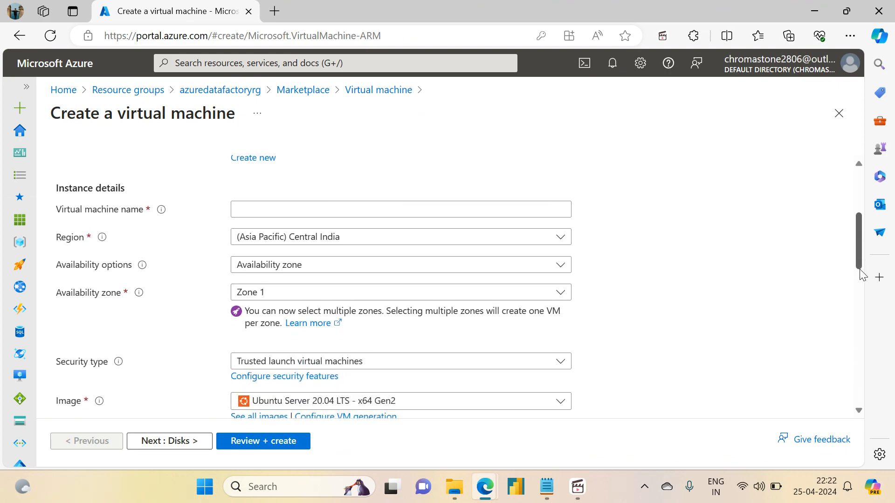
click(262, 203)
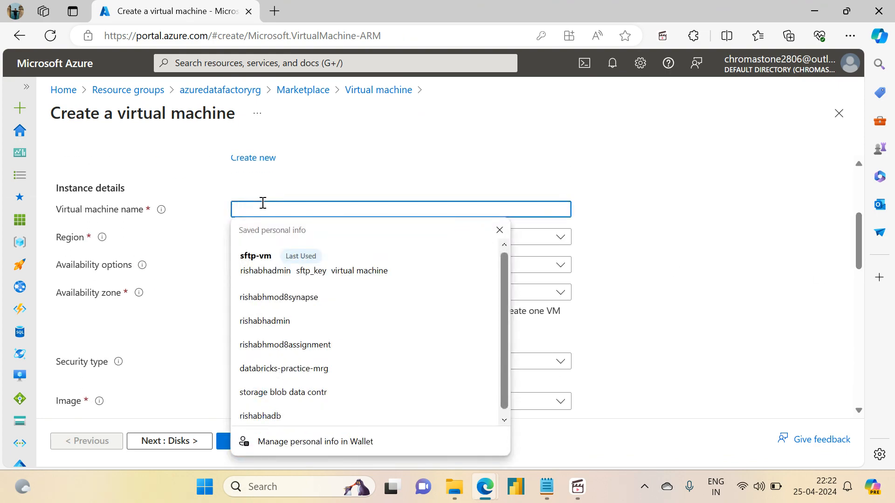
text(milestone1)
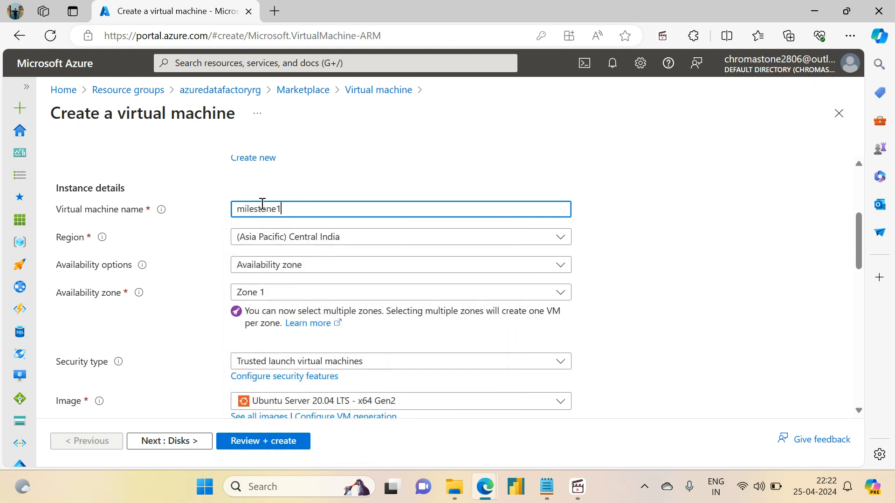
text(-vm)
Step: Set the virtual machine's availability options to No infrastructure redundancy required
click(301, 239)
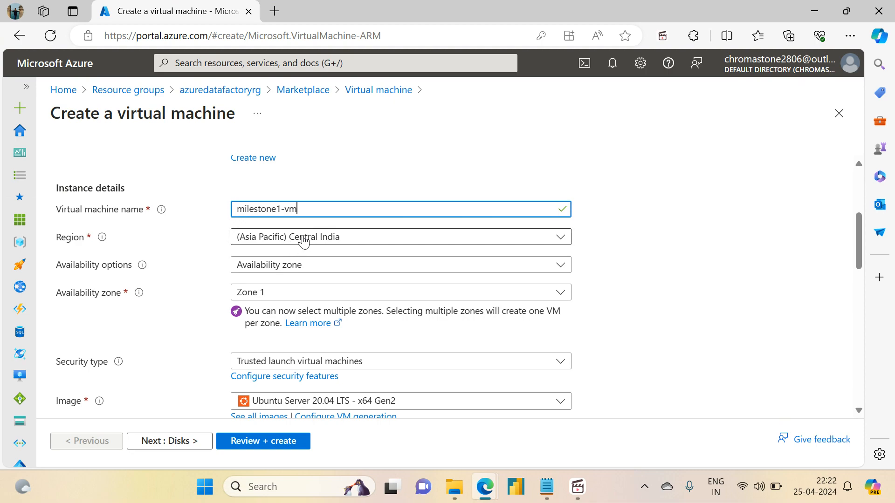
click(304, 239)
click(294, 265)
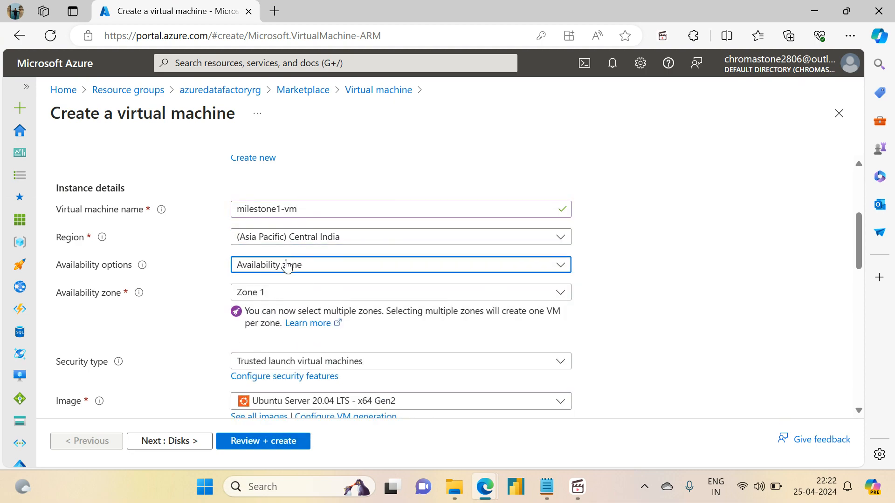
click(275, 274)
click(297, 275)
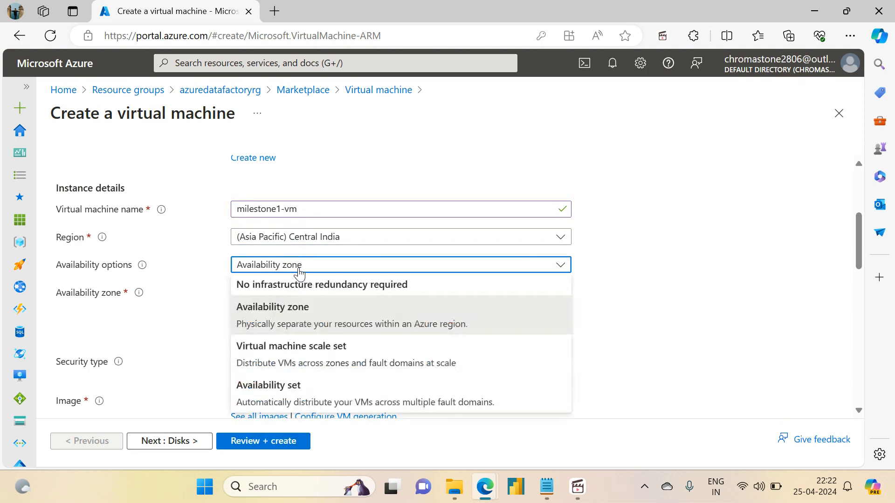
click(279, 282)
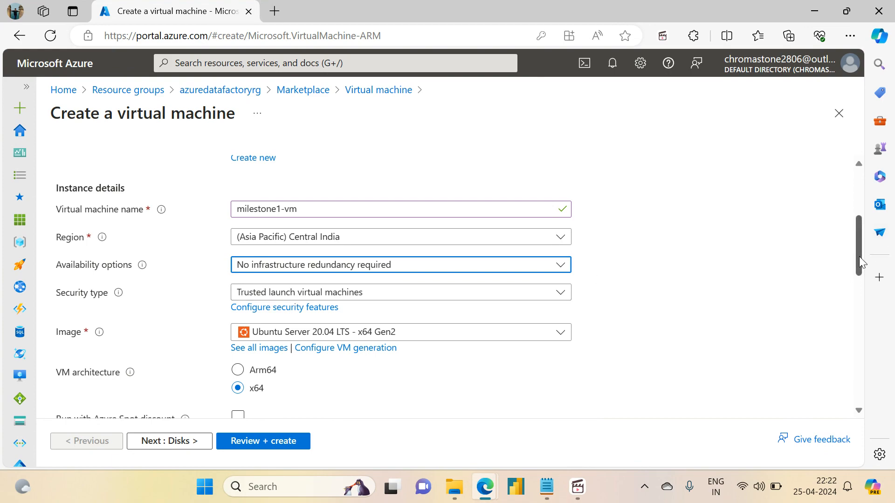
Step: Set the administrator account's authentication type to Password
drag(861, 261, 860, 299)
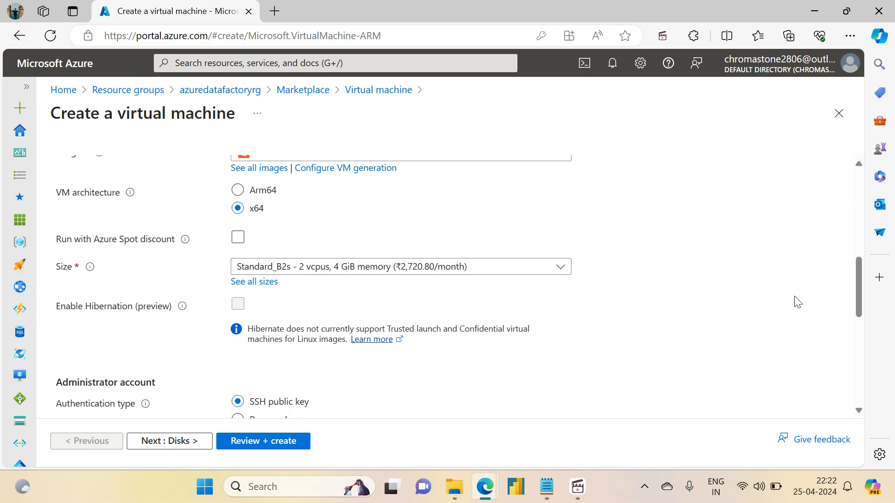
drag(857, 301, 854, 343)
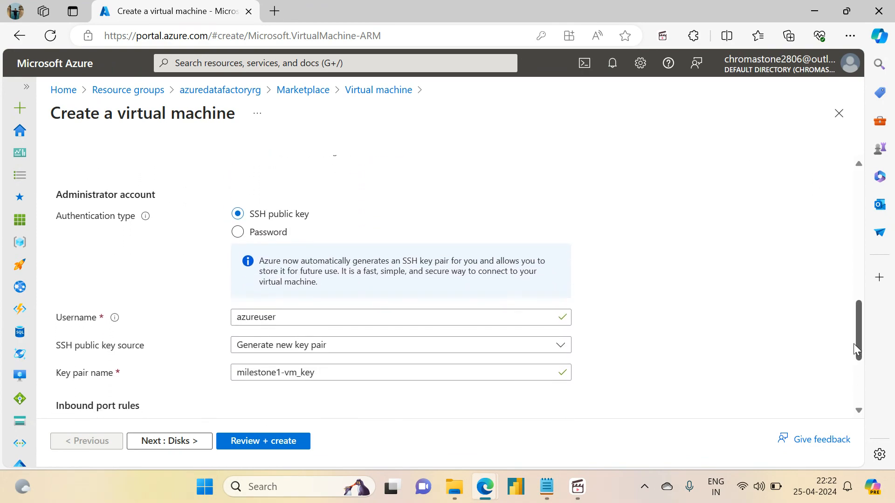
click(238, 233)
click(268, 263)
text(rishabh)
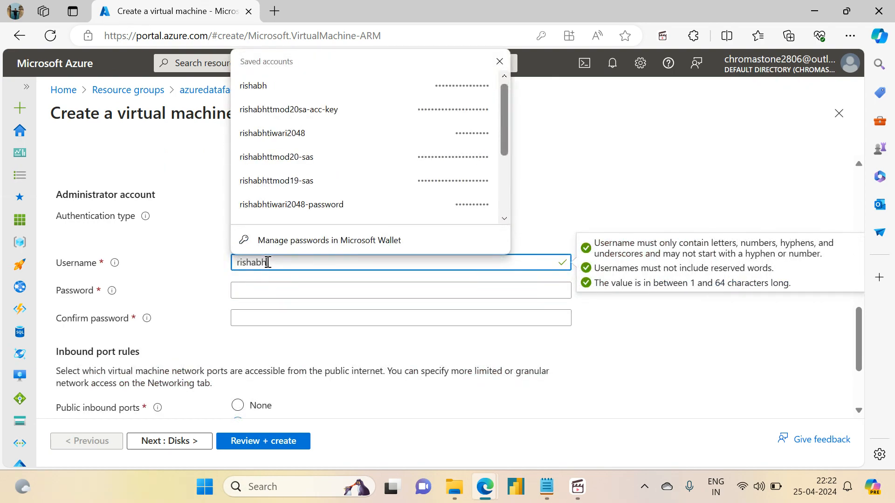
text(admin)
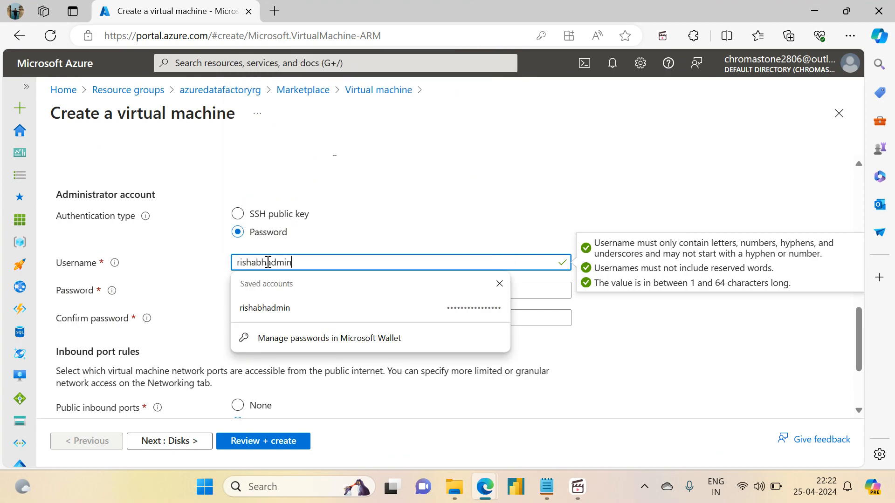
Step: Set the administrator account's username to projectadmin
double_click(315, 258)
text(mile)
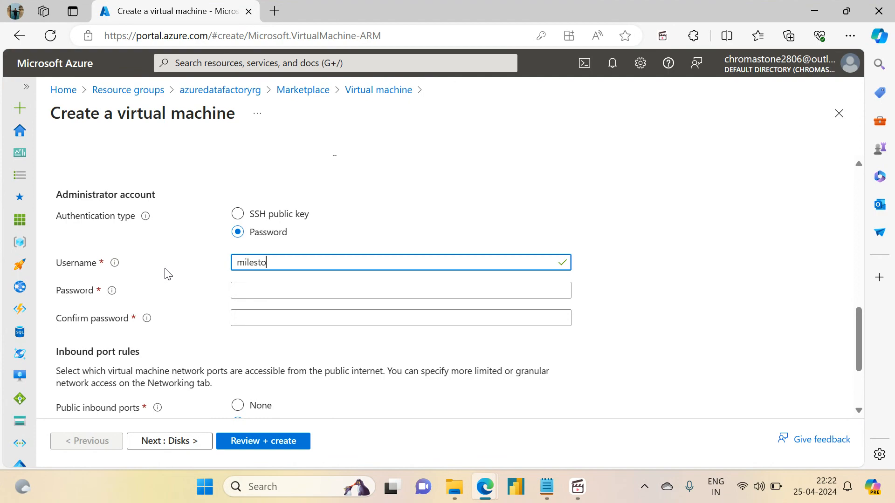
text(st)
key(BackSpace)
key(BackSpace)
key(BackSpace)
key(BackSpace)
key(BackSpace)
key(BackSpace)
text(projectadmin)
key(Tab)
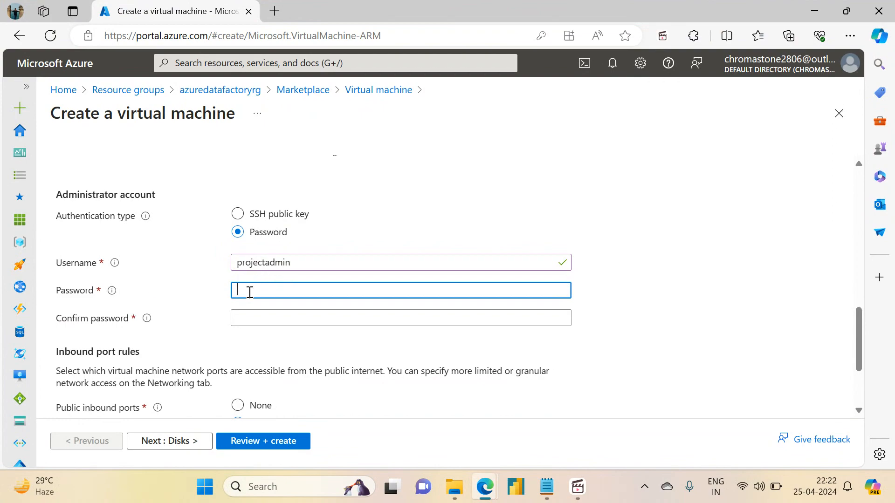
Step: Enter the administrator account's password and repeat it in the confirmation field
text(••••••)
click(250, 319)
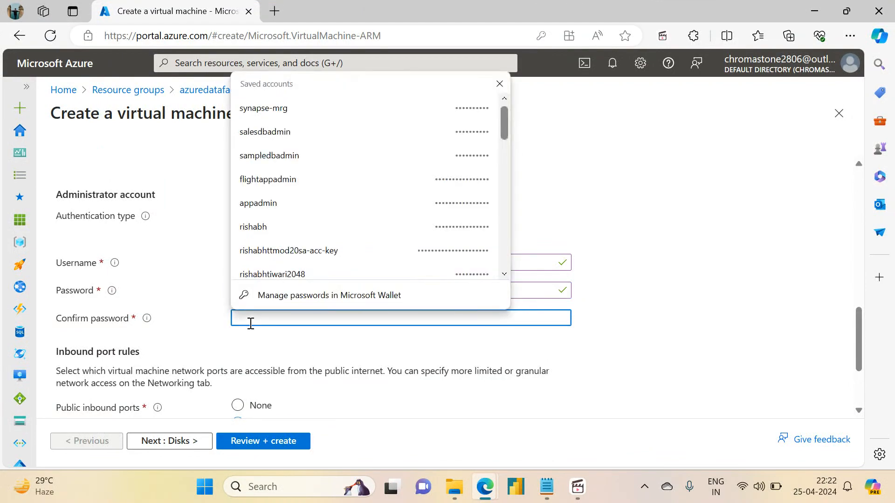
text(••••)
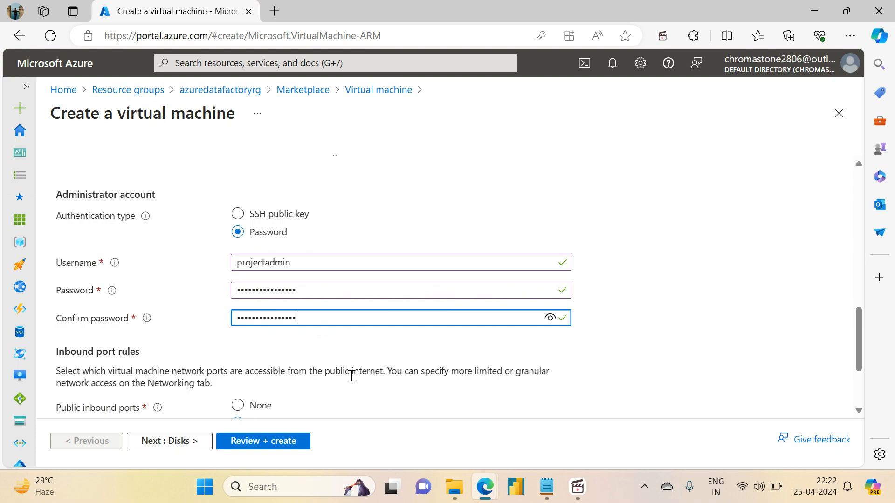
Step: Keep the default inbound port, disk and networking settings and advance to the virtual machine's Management settings
drag(862, 328, 861, 381)
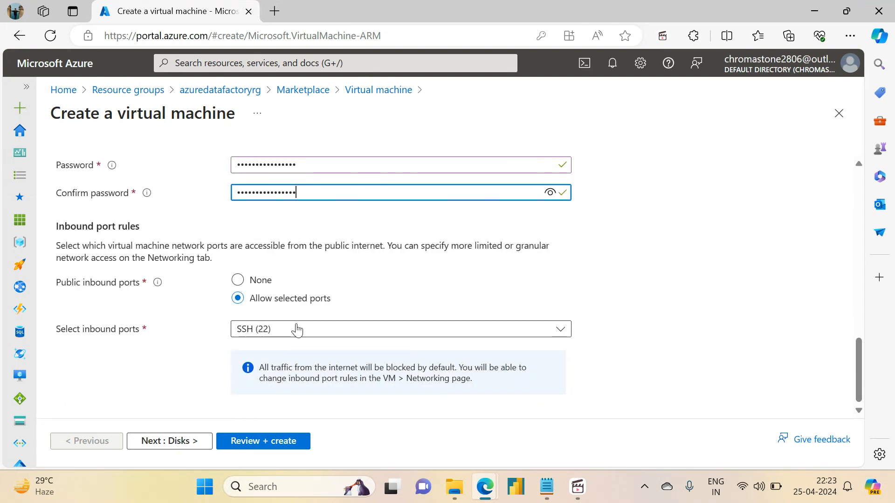
click(170, 451)
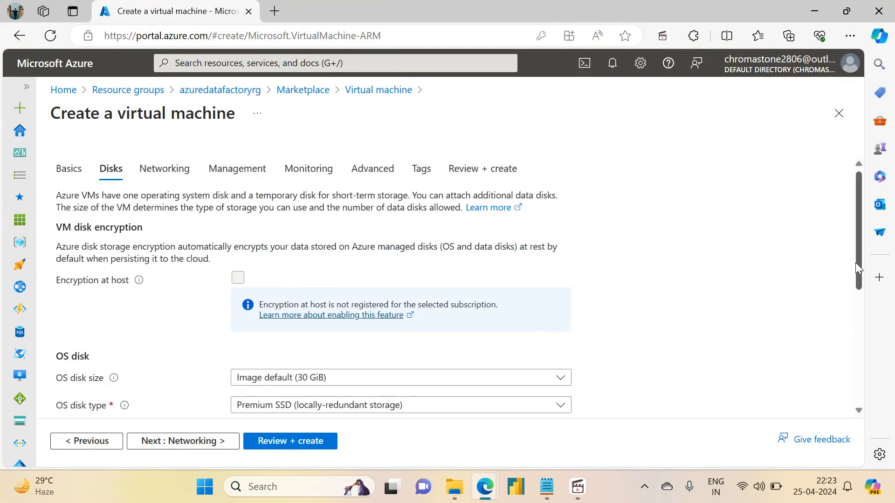
drag(860, 265, 765, 411)
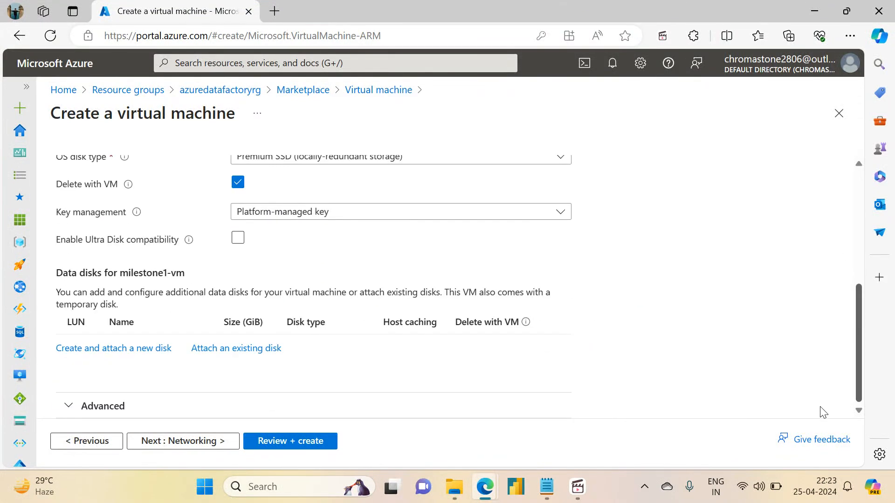
click(183, 441)
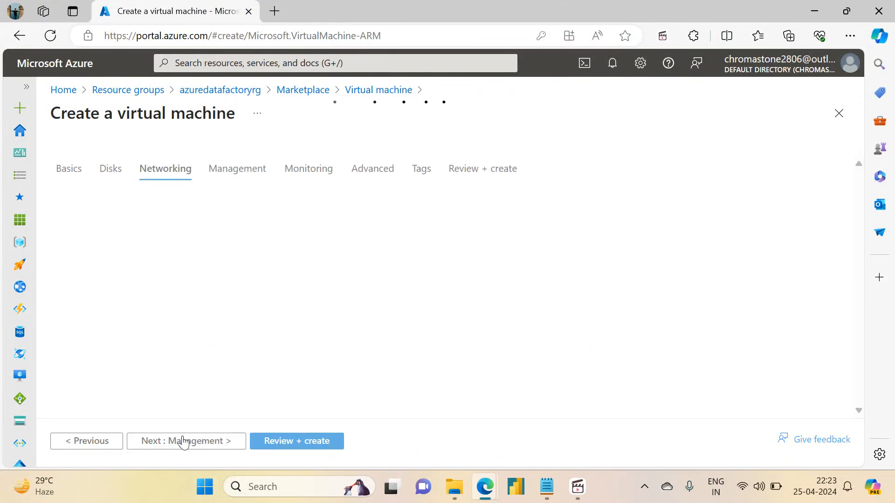
click(183, 441)
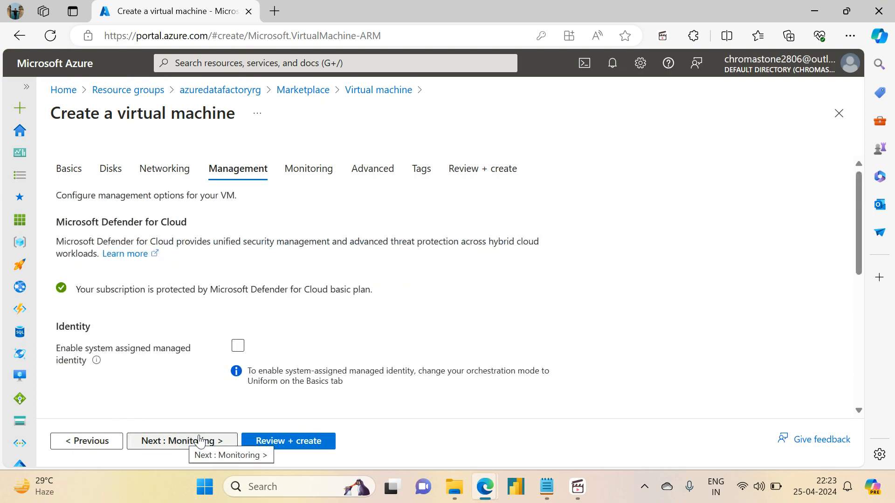
Step: Review the milestone1-vm configuration summary from price through Advanced settings and create the virtual machine
click(276, 448)
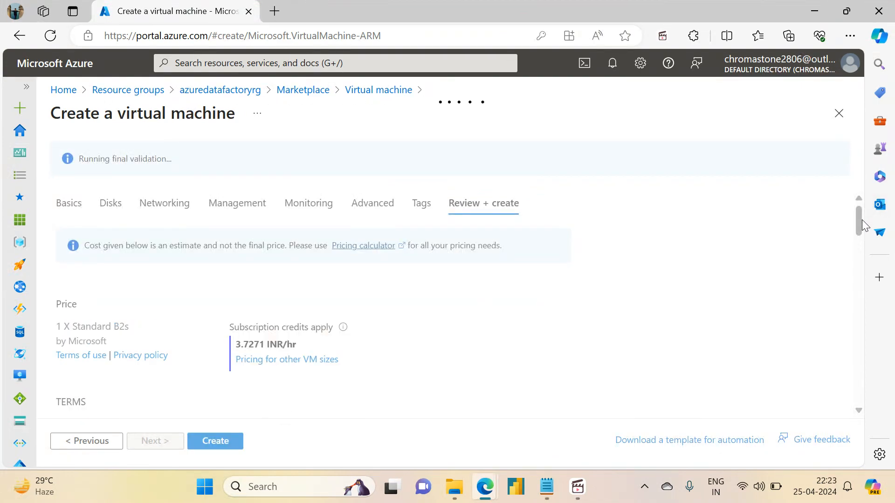
mouse_move(857, 222)
mouse_down()
mouse_move(860, 241)
mouse_move(874, 237)
mouse_move(869, 231)
mouse_up()
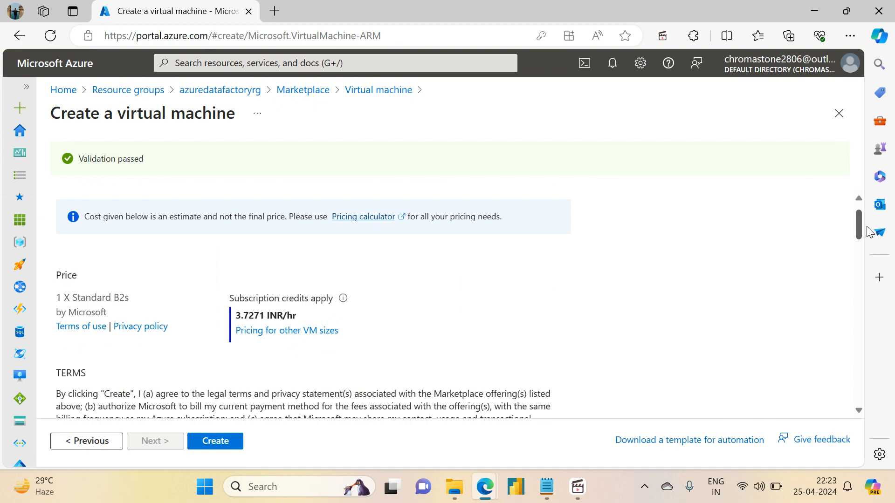
drag(868, 232, 839, 322)
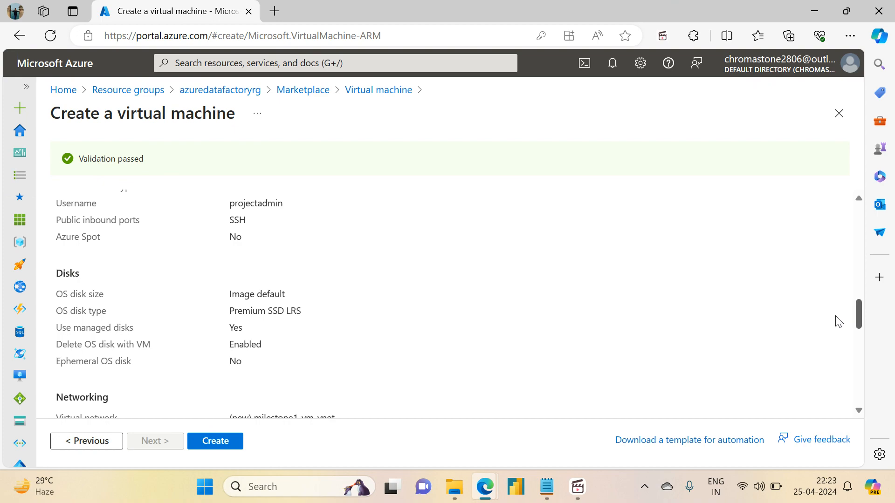
drag(839, 321, 831, 356)
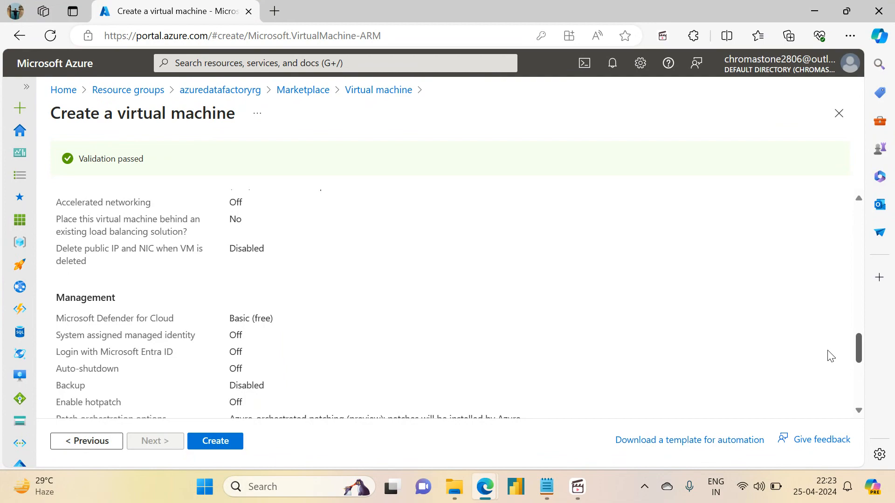
drag(831, 356, 833, 396)
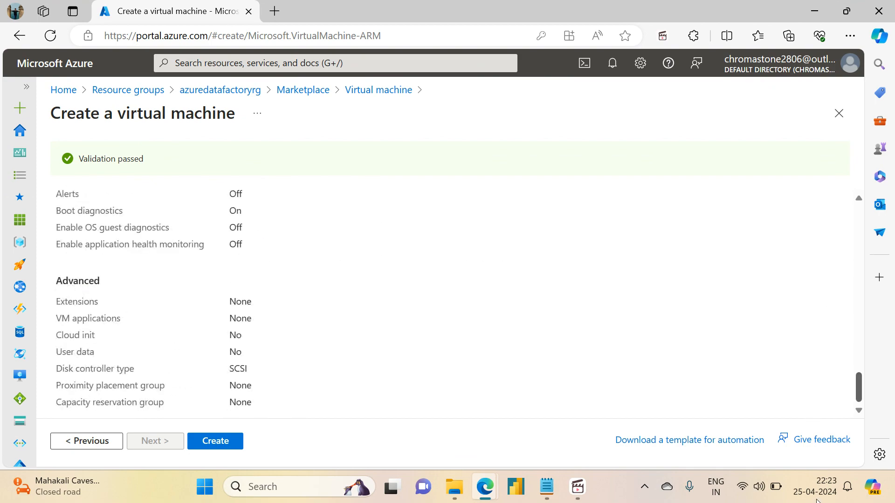
click(214, 442)
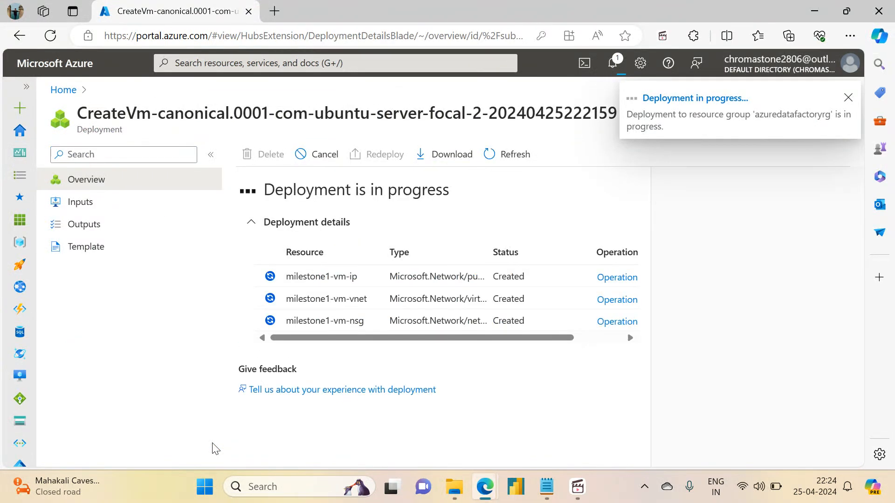
Step: Switch to the blank Notepad document and begin its header line with region, order_id
click(547, 487)
click(215, 13)
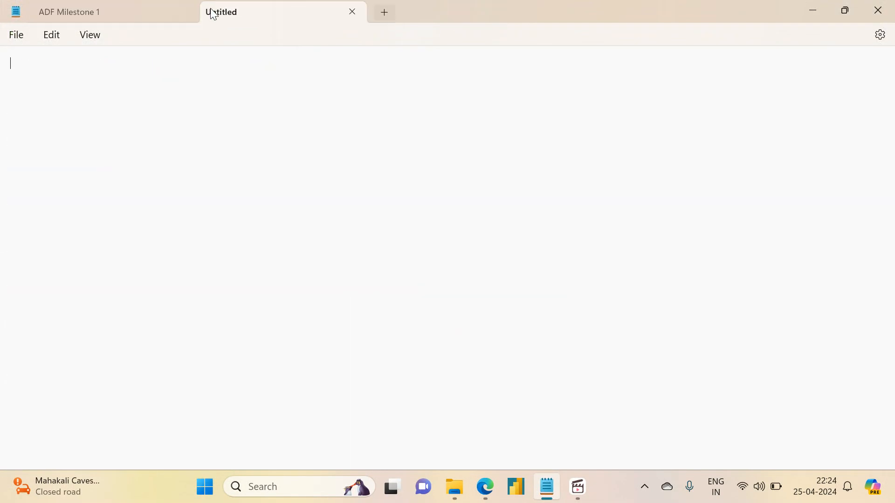
text(sales)
key(BackSpace)
key(BackSpace)
key(BackSpace)
text(region)
key(BackSpace)
key(BackSpace)
text(order_id,)
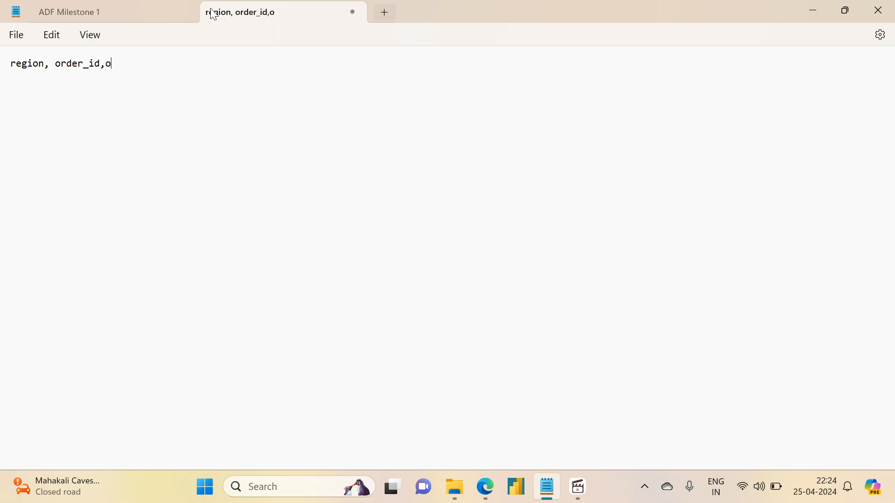
Step: Complete the header line with order_size, order_status and add the data row US, 1, 3000, Complete
text( order)
key(BackSpace)
key(BackSpace)
key(BackSpace)
text(der)
key(BackSpace)
key(BackSpace)
key(BackSpace)
text(rder)
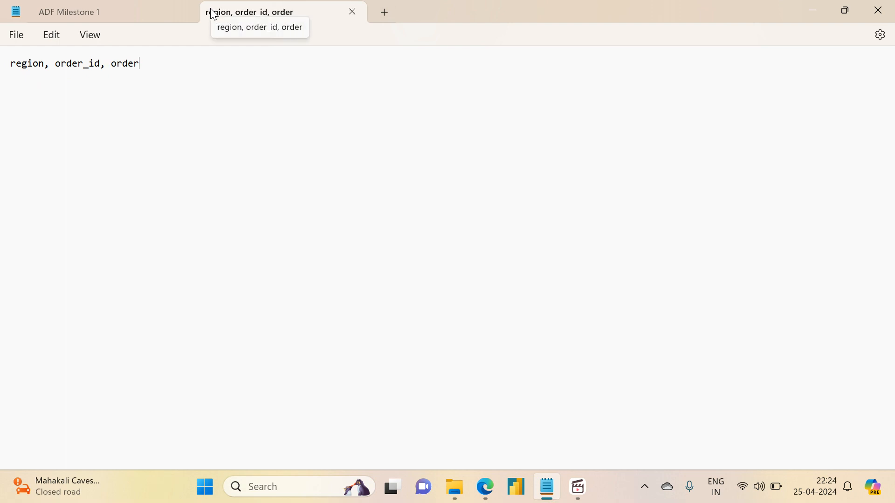
text(_sixe)
text(e,)
text( order_S)
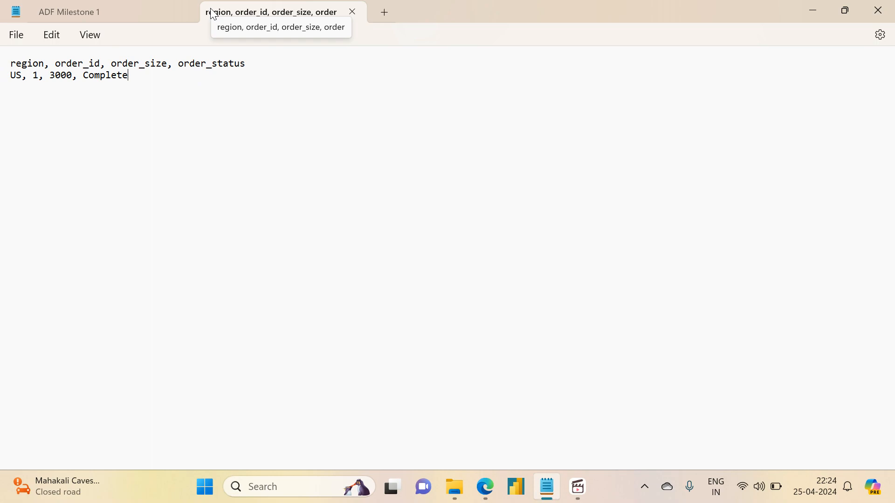
Step: Save the document as order.csv in the milestone project folder, with the file type set to All files
key(ctrl+s)
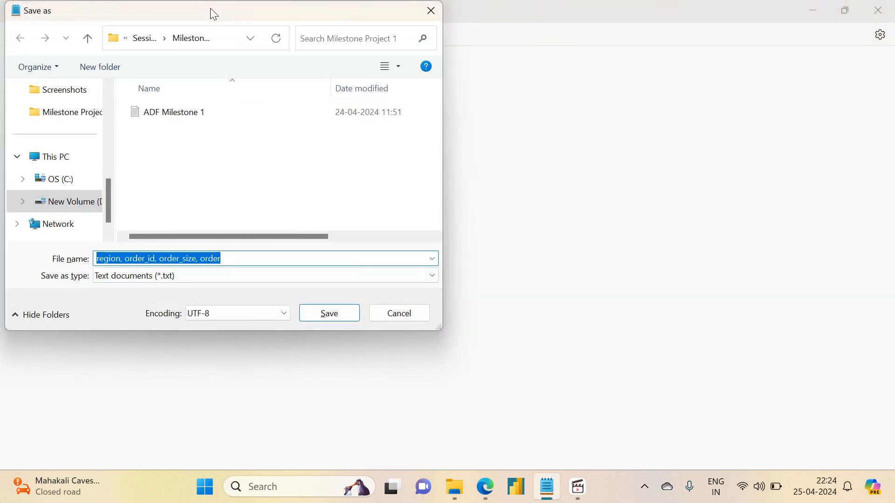
text(o)
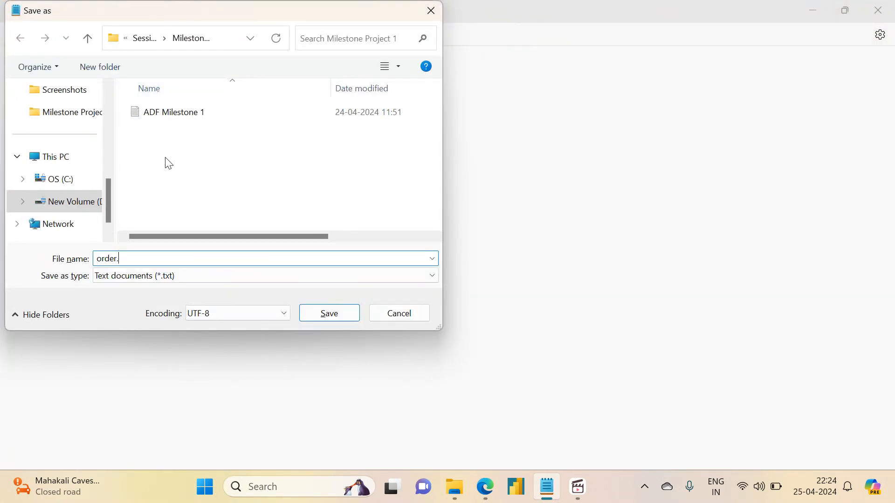
click(144, 278)
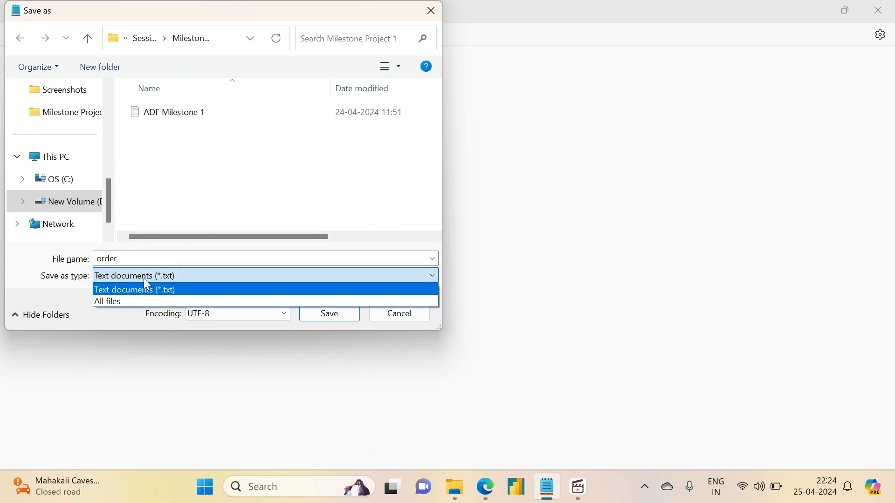
click(124, 304)
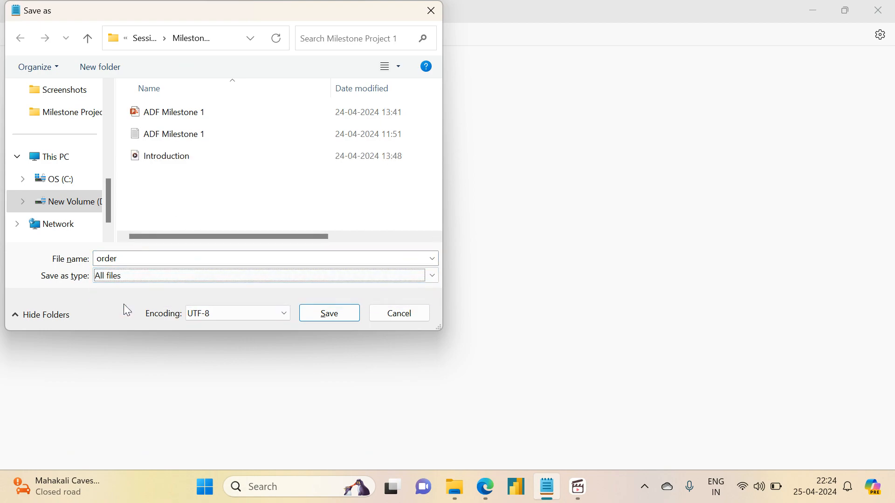
double_click(136, 262)
click(136, 264)
text(.csv)
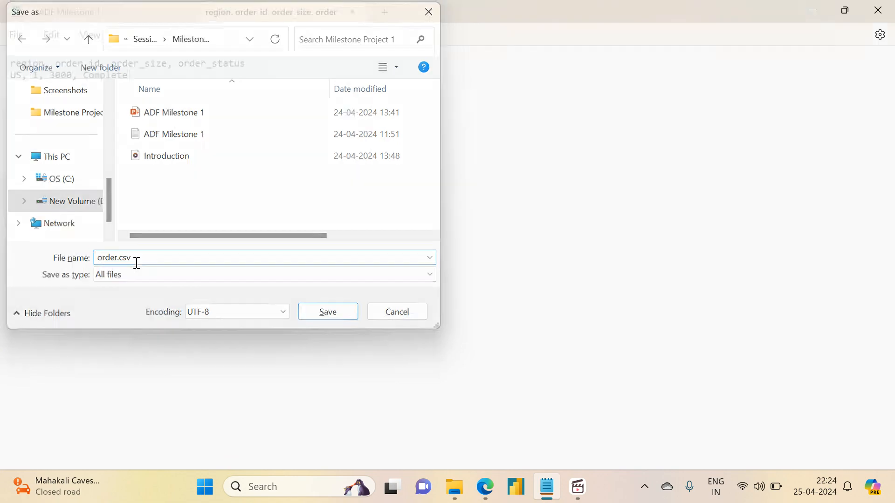
key(Return)
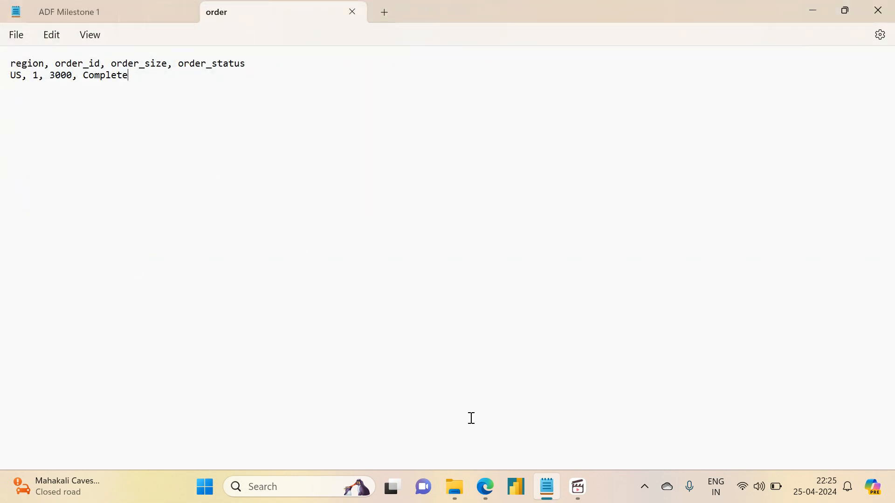
Step: Switch back to the Azure portal in Edge and open the deployed milestone1-vm resource
click(478, 479)
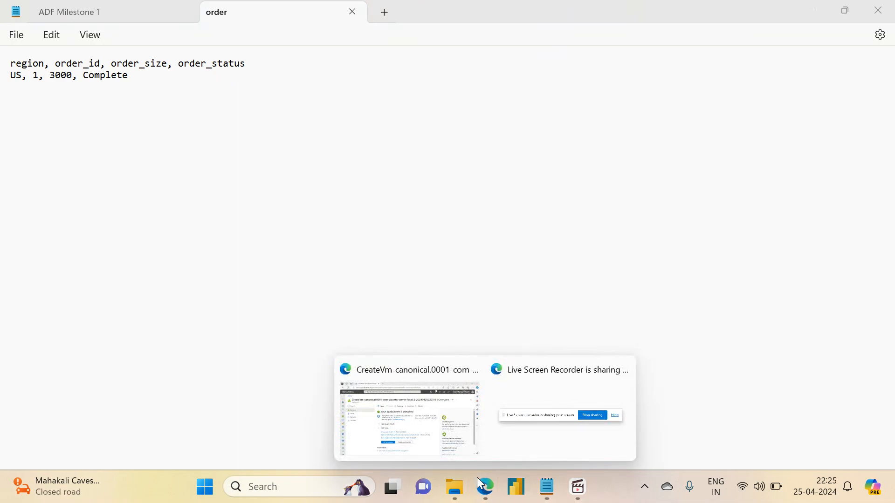
click(405, 401)
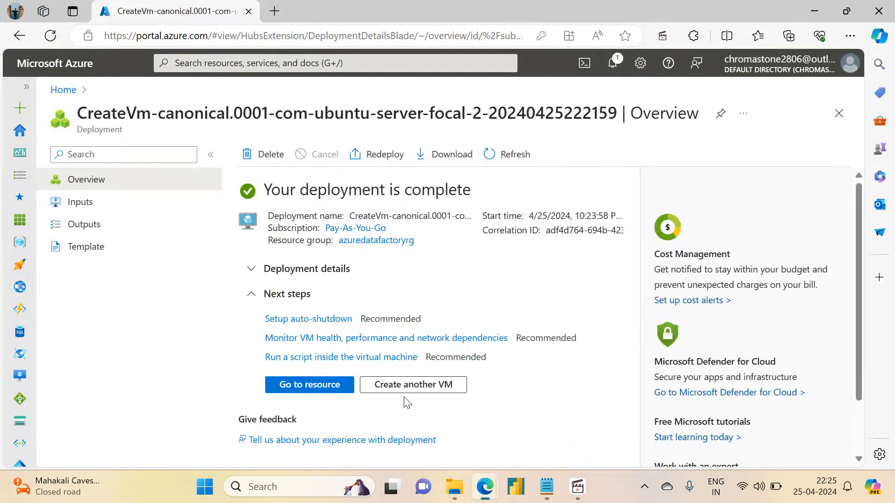
click(306, 389)
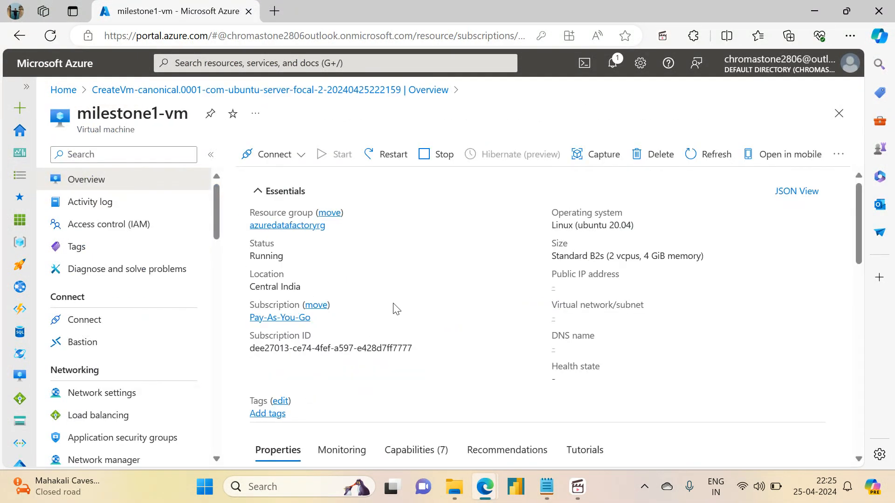
Step: Launch WinSCP, look through the release notes in its update notice and dismiss the notice without upgrading
click(272, 495)
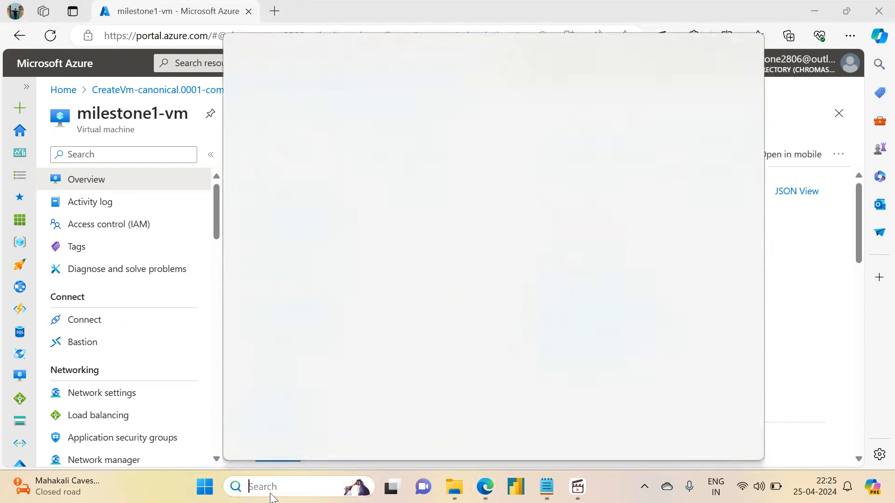
text(WinSCP)
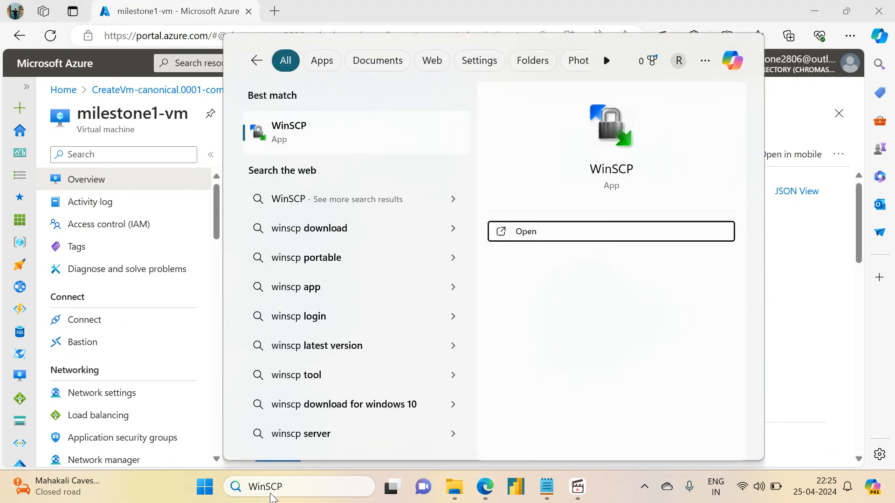
key(Return)
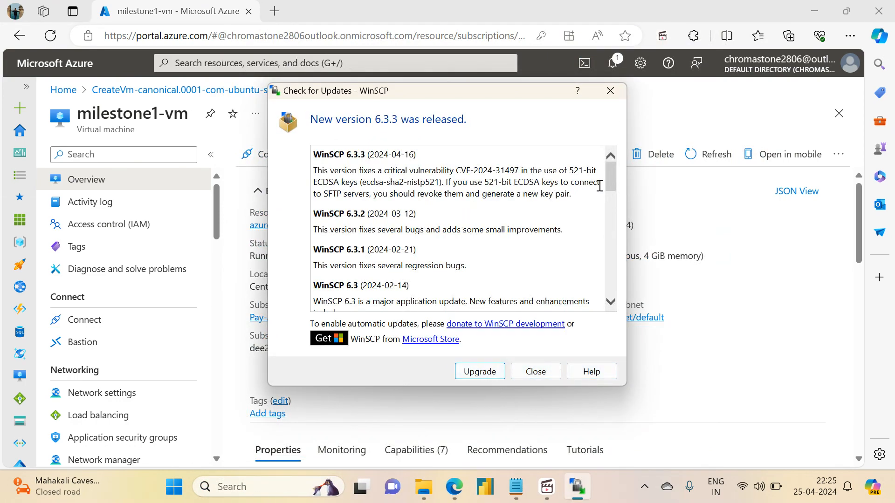
drag(598, 181, 605, 291)
drag(609, 182, 626, 324)
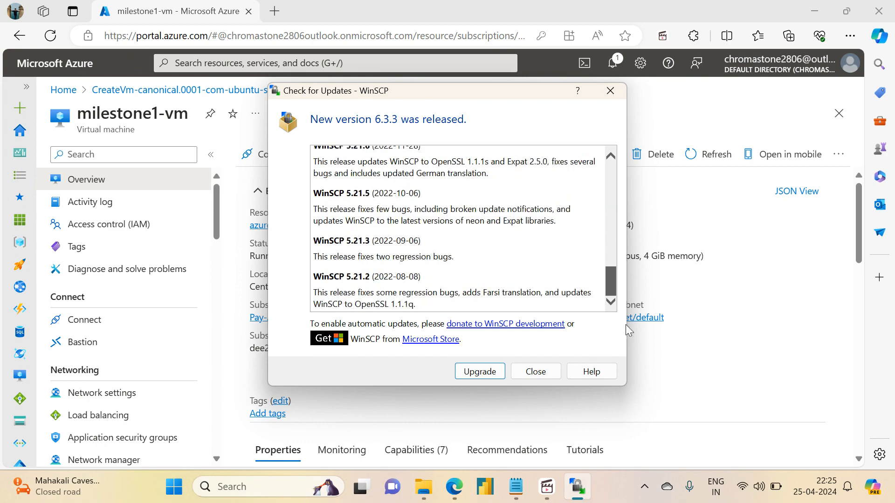
click(545, 372)
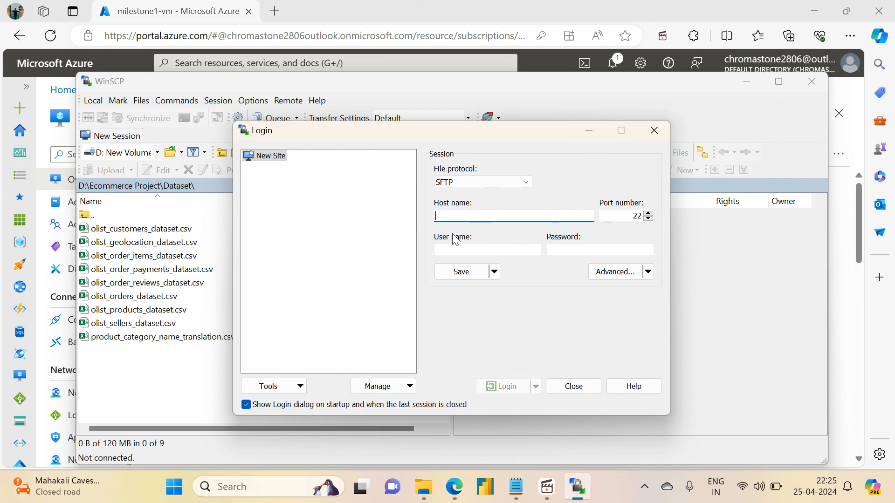
Step: Copy milestone1-vm's public IP address from the Azure portal and paste it as the host name in WinSCP's SFTP login
click(845, 215)
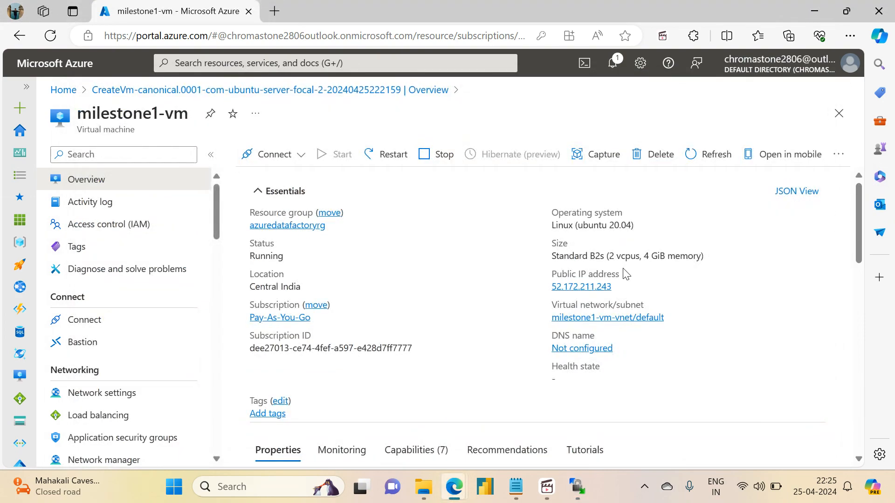
click(620, 287)
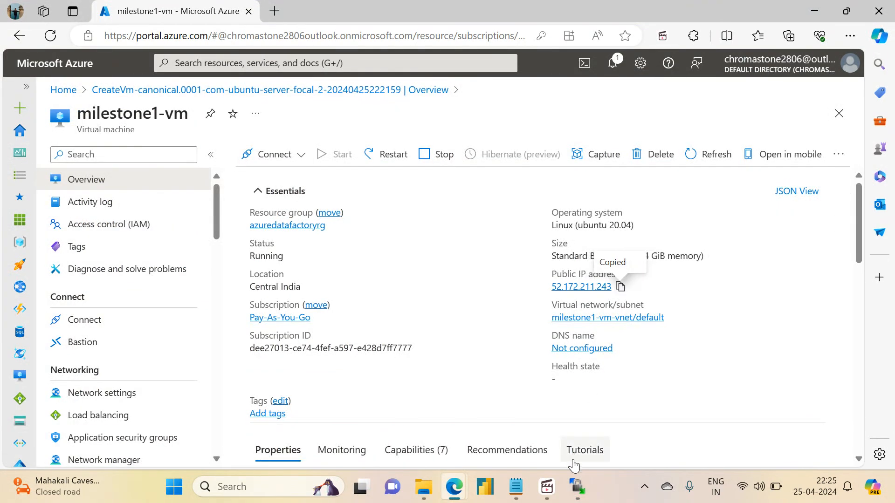
click(577, 486)
key(ctrl+v)
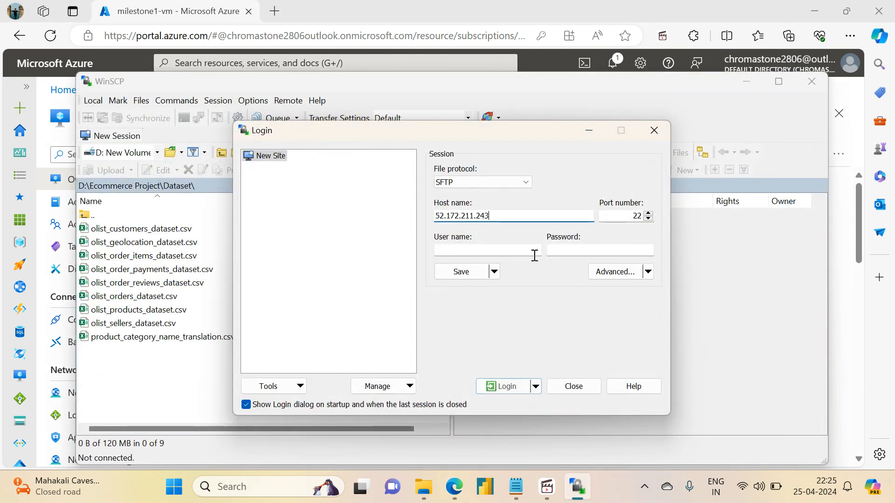
click(616, 216)
Step: Log in with the user name projectadmin and the account password, and accept the server's host key
click(465, 251)
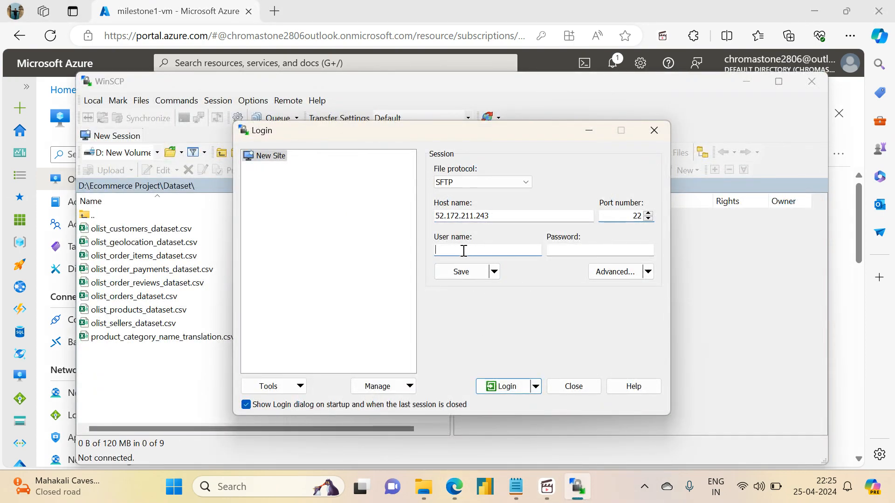
text(proje)
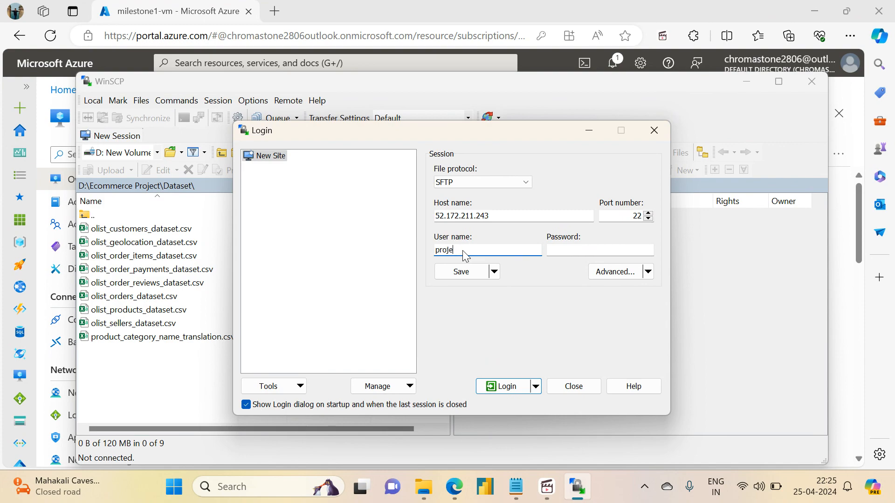
text(ctadmin)
key(Tab)
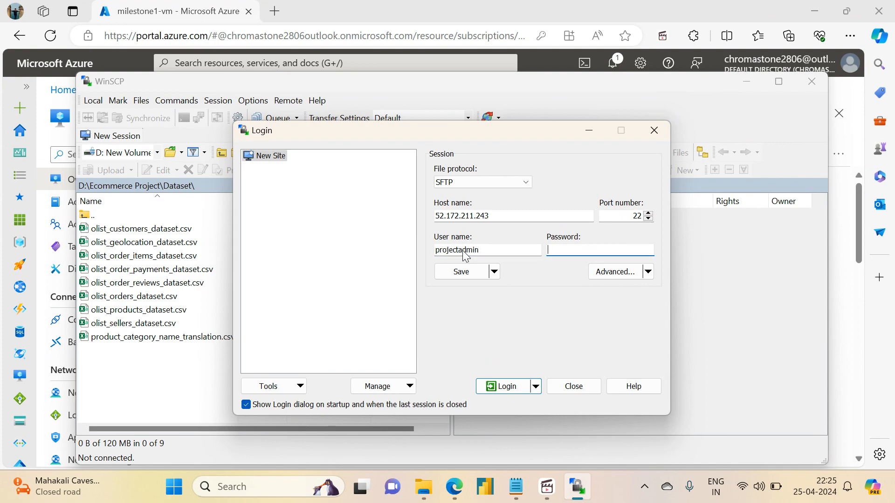
text(•••••••••••••)
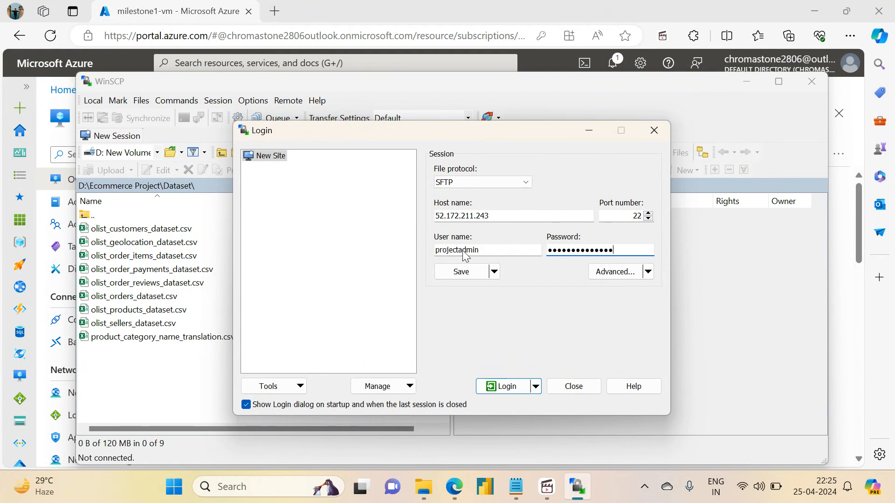
click(497, 383)
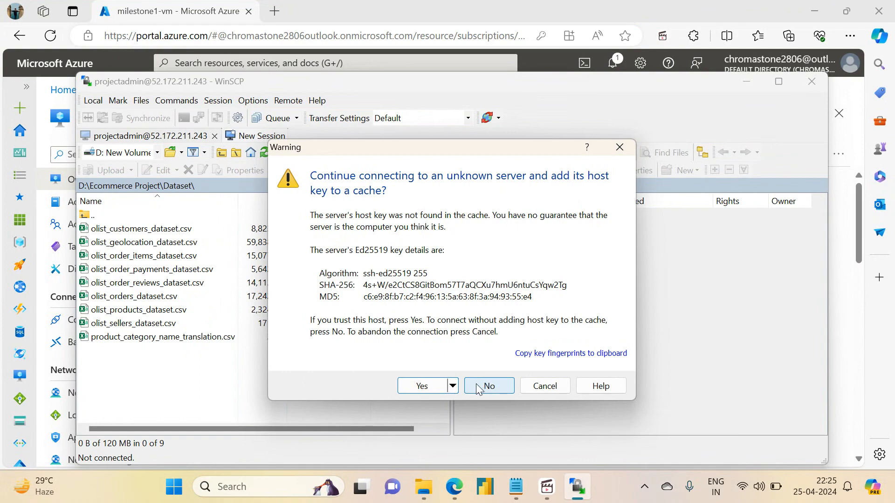
click(422, 387)
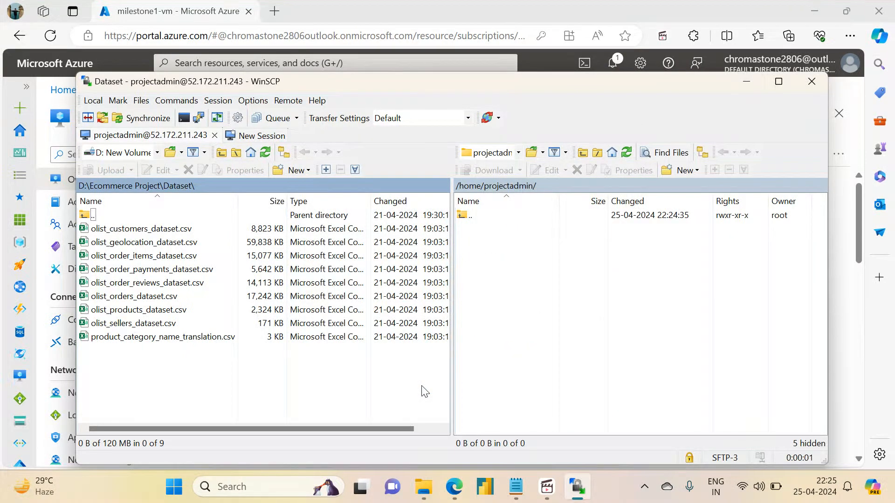
Step: Open D:\Azure Data Factory Course\Sessions\Milestone Project 1 on the local side and upload order.csv to /home/projectadmin/ on the server
click(778, 80)
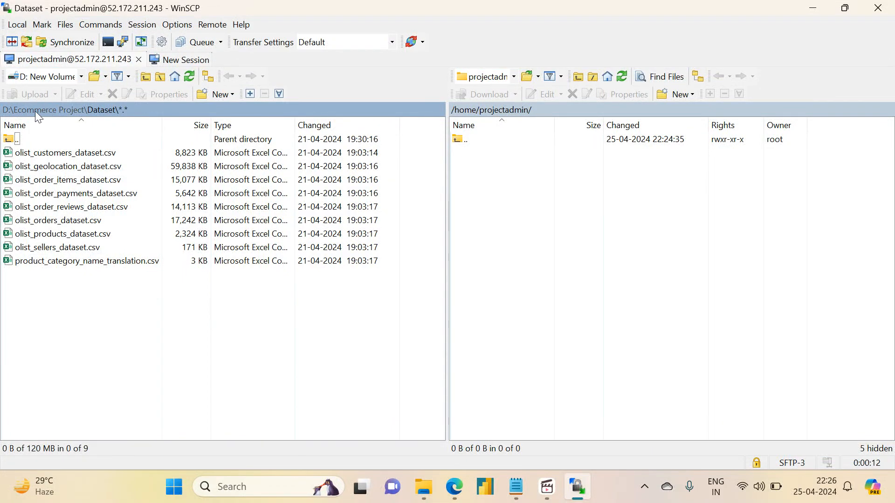
click(6, 112)
click(5, 112)
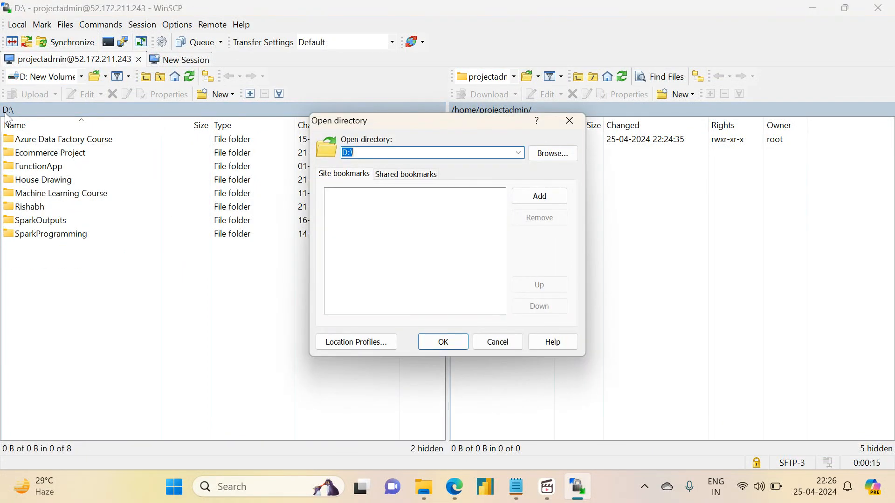
click(569, 122)
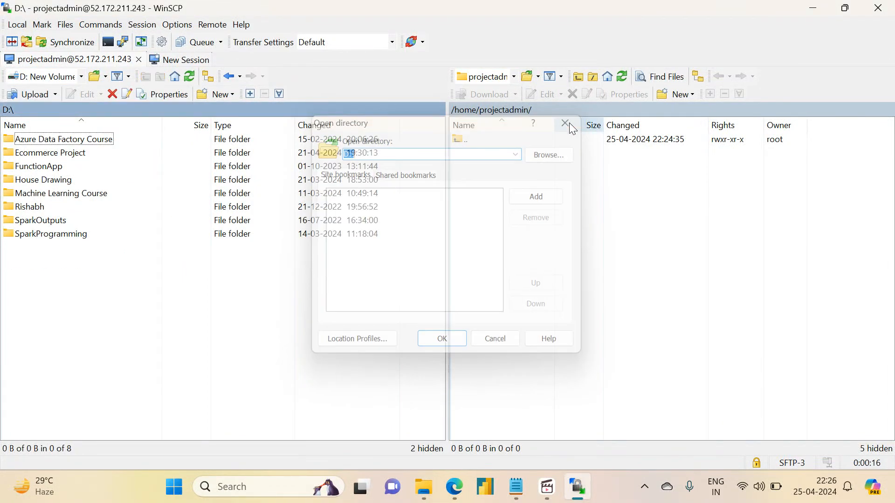
double_click(78, 145)
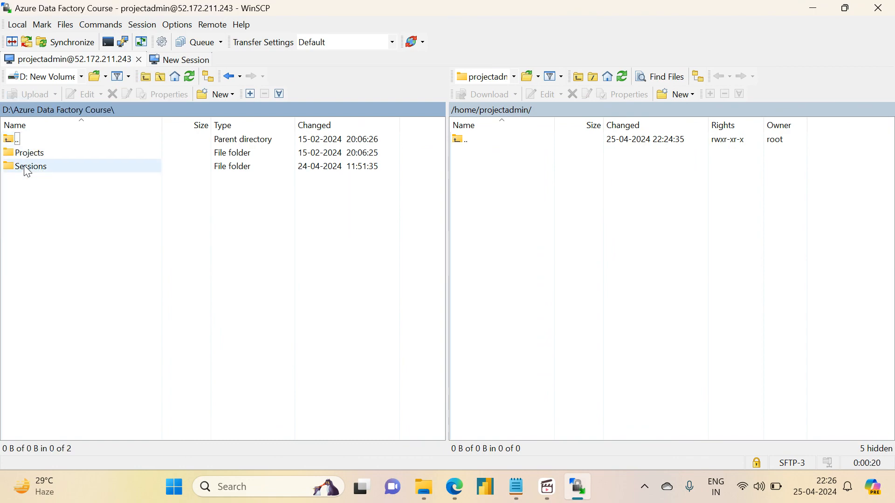
double_click(27, 170)
double_click(69, 158)
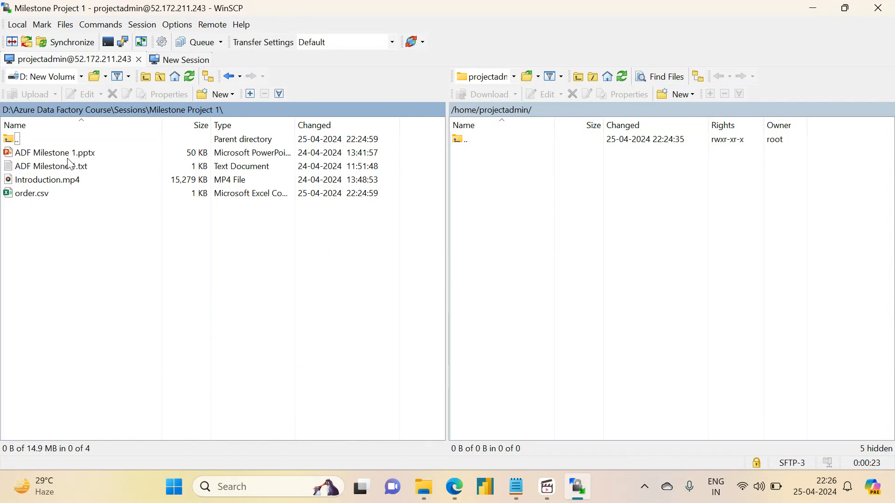
drag(31, 195, 544, 223)
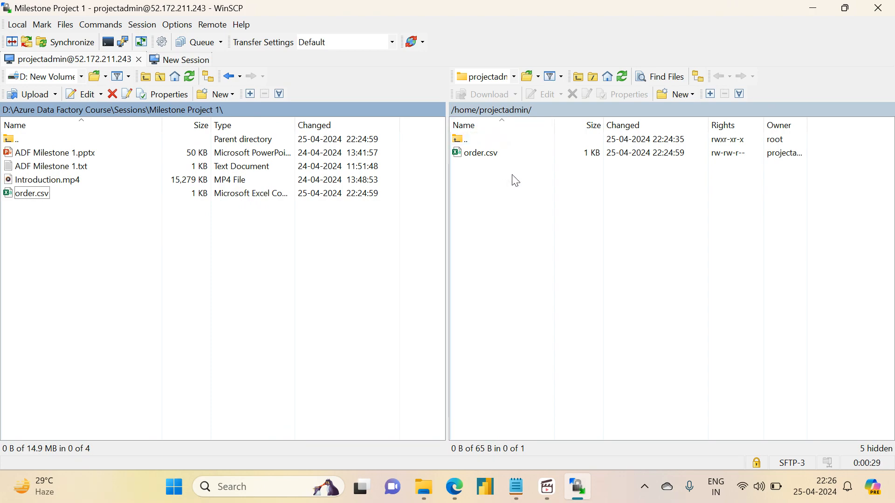
Step: Switch back to the Azure portal, open the data factory in resource group azuredatafactoryrg and launch Azure Data Factory Studio
click(814, 14)
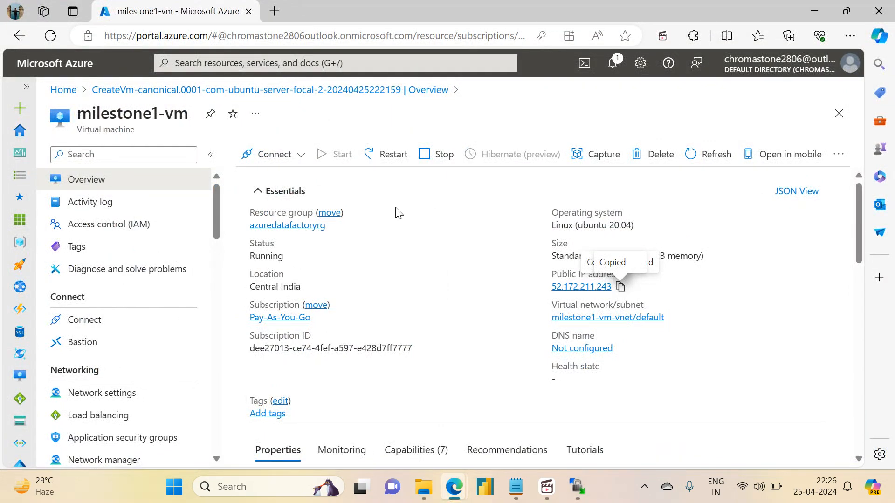
click(63, 90)
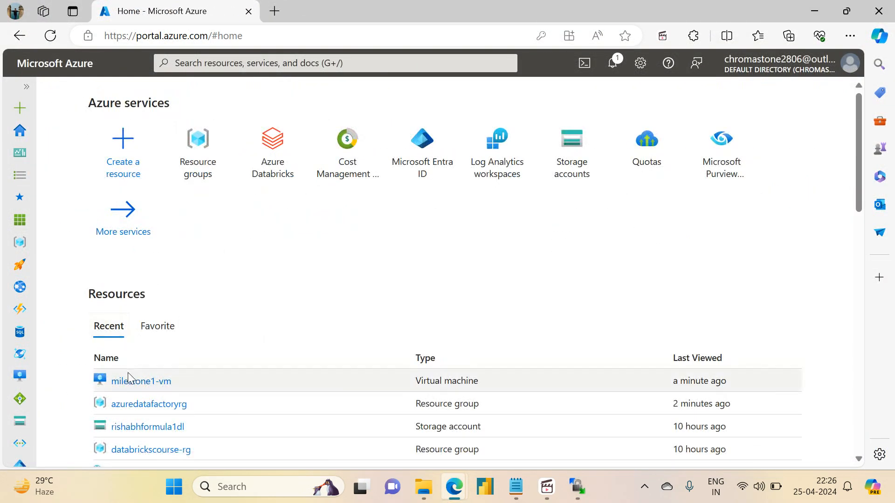
click(148, 404)
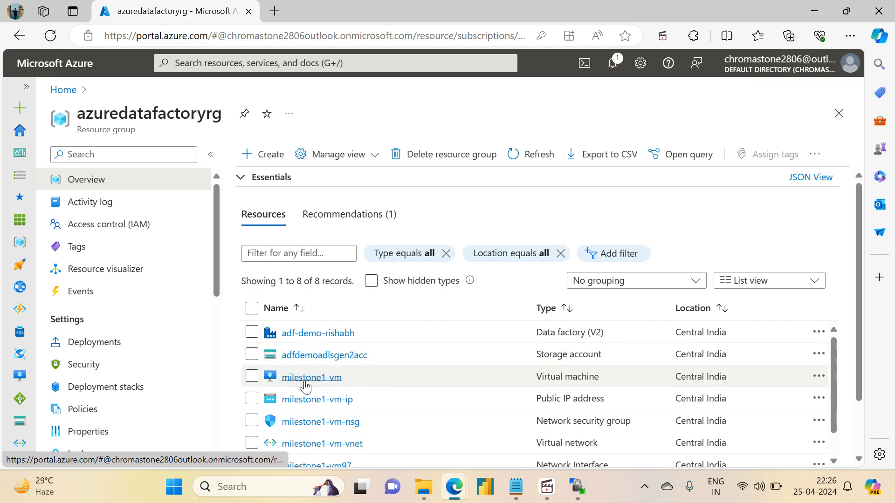
click(311, 334)
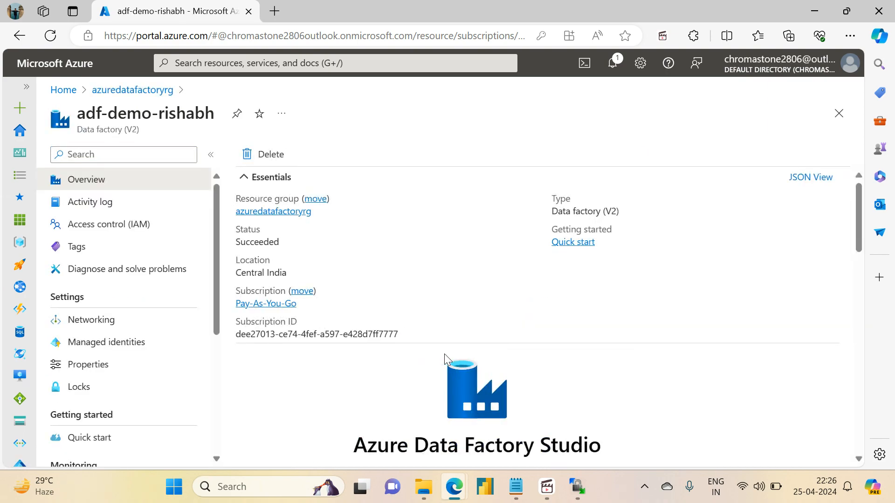
scroll(866, 235, down, 3)
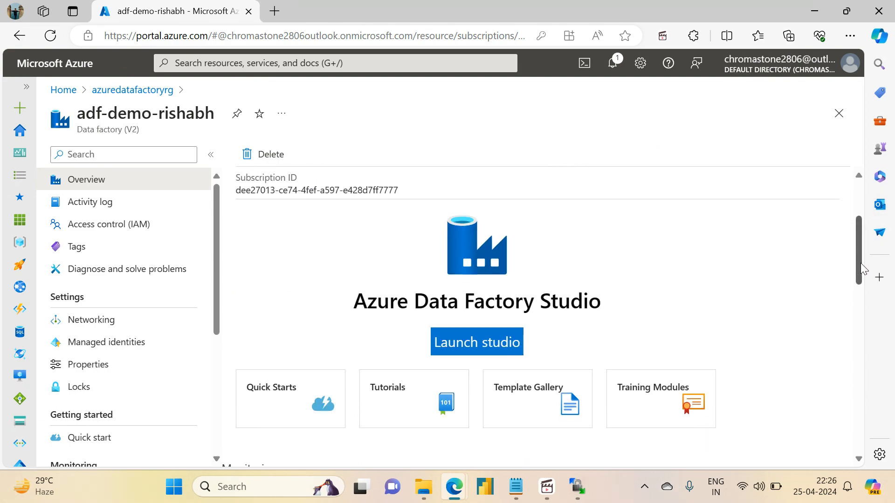
click(470, 336)
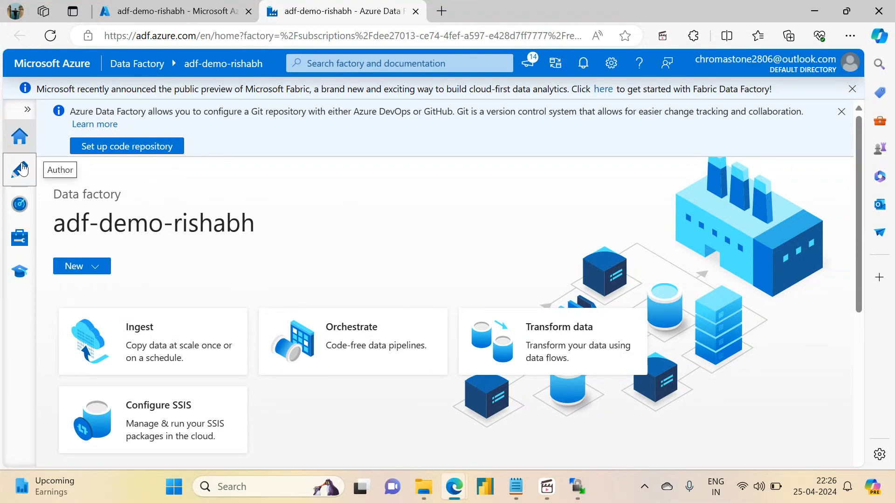
Step: Create a folder named MileStone1 under the factory's pipelines in the authoring area
click(21, 168)
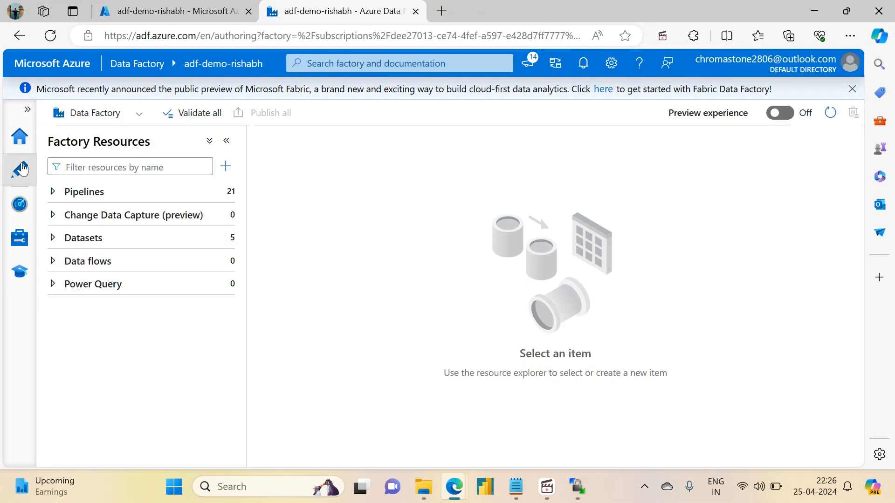
click(51, 192)
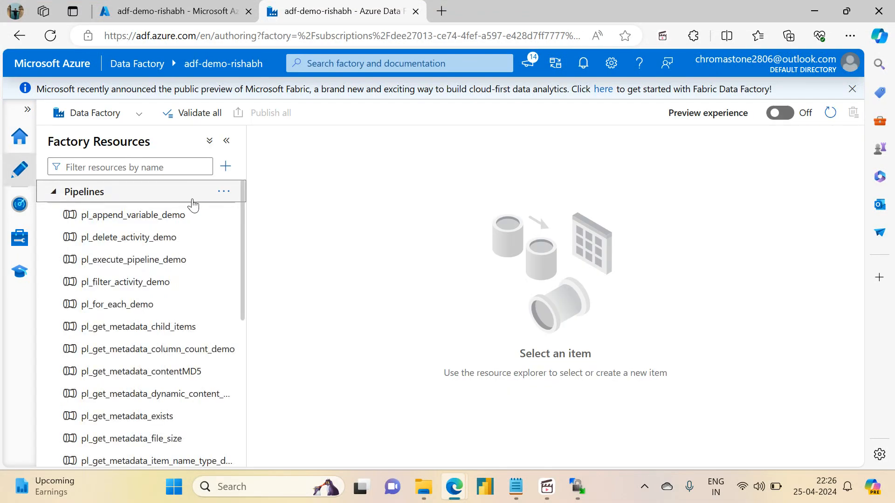
click(223, 192)
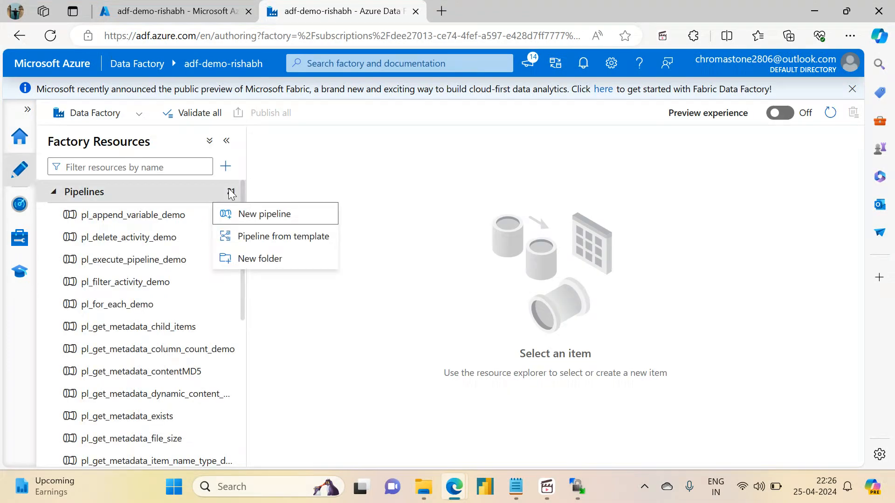
click(237, 258)
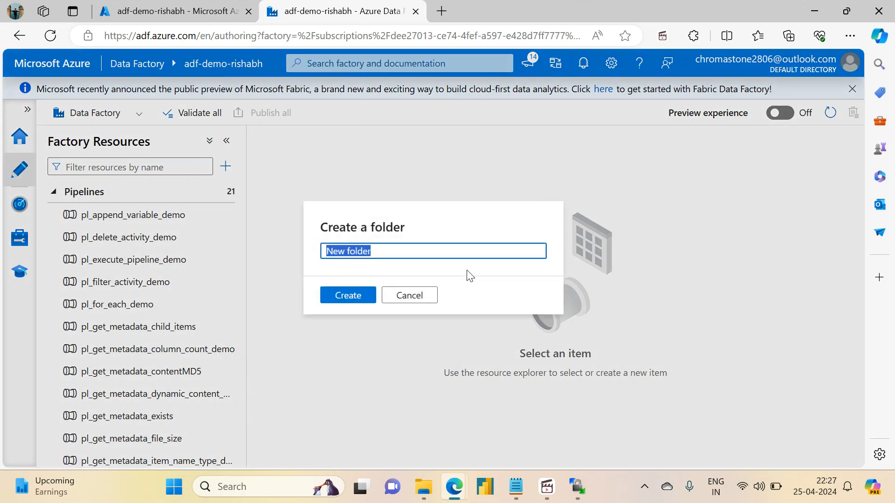
text(Mile)
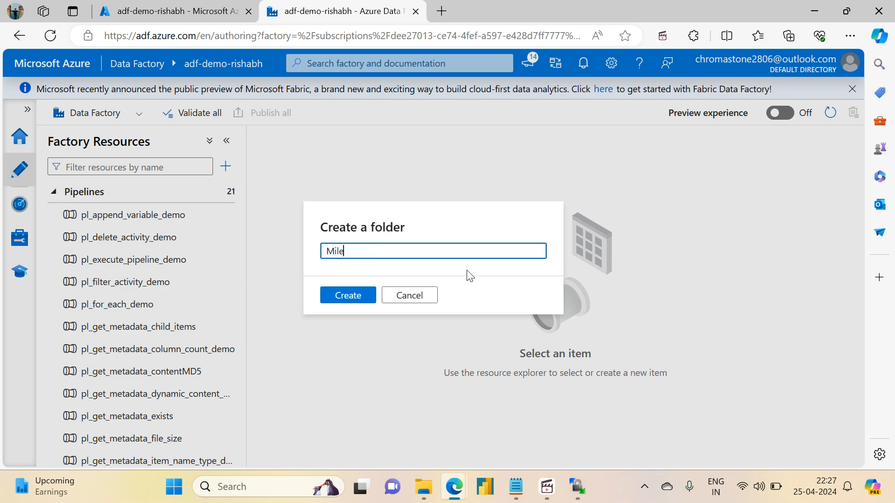
text(Stone1)
click(330, 297)
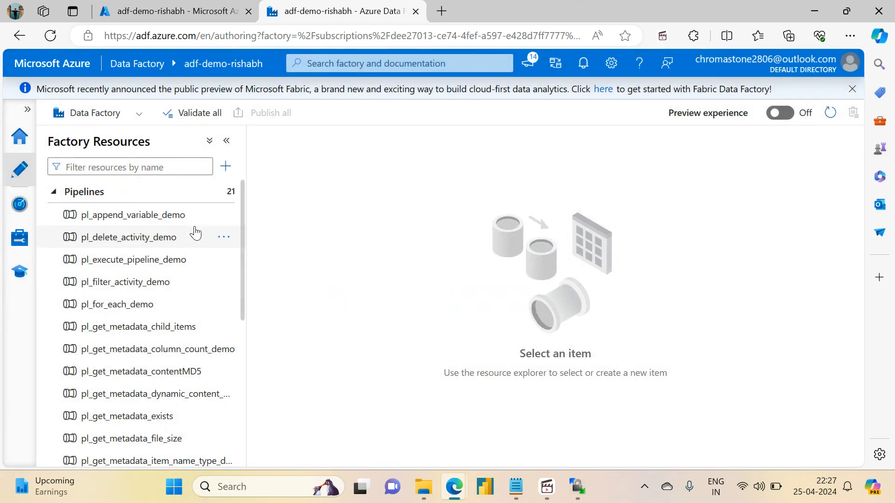
Step: Create a new pipeline in the MileStone1 folder, name it milestone1_pipeline and hide its properties
scroll(244, 280, down, 1)
scroll(244, 299, down, 5)
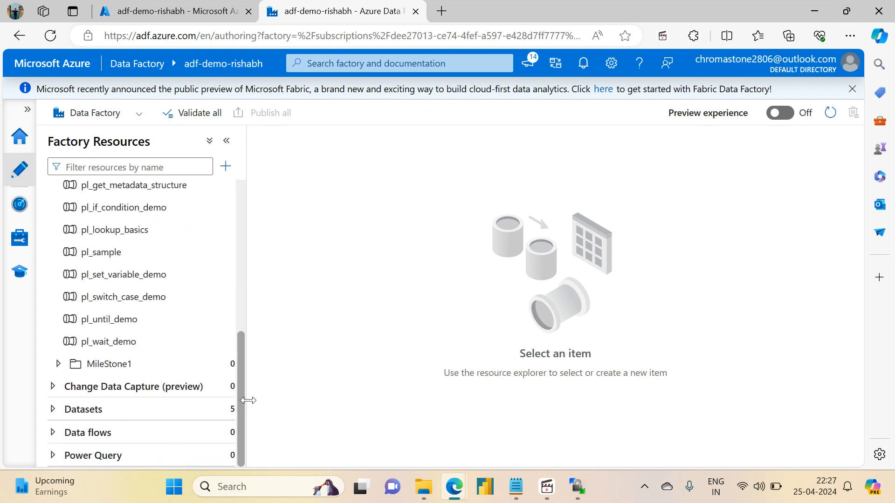
click(219, 363)
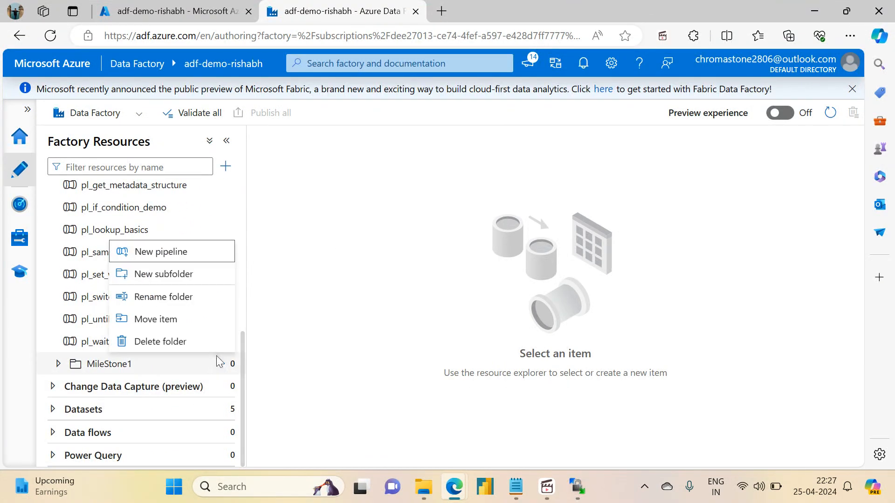
click(180, 250)
click(722, 262)
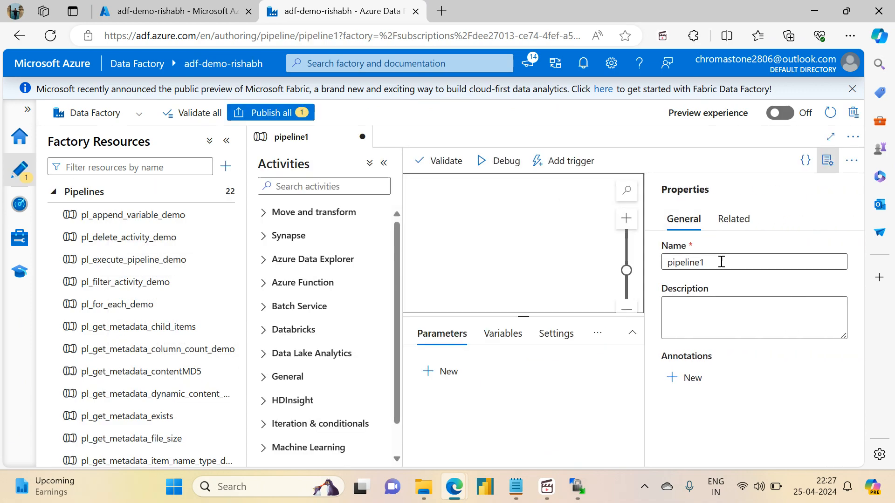
key(ctrl+a)
text(milesto)
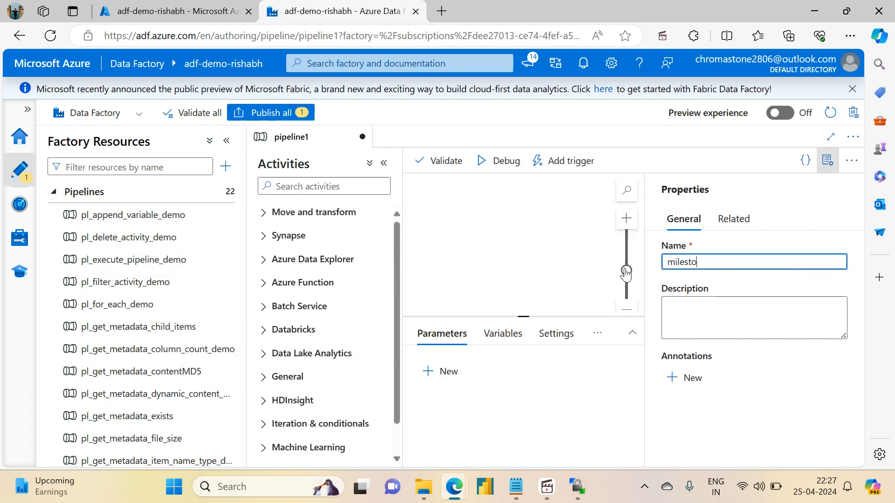
text(ne1_pipeline)
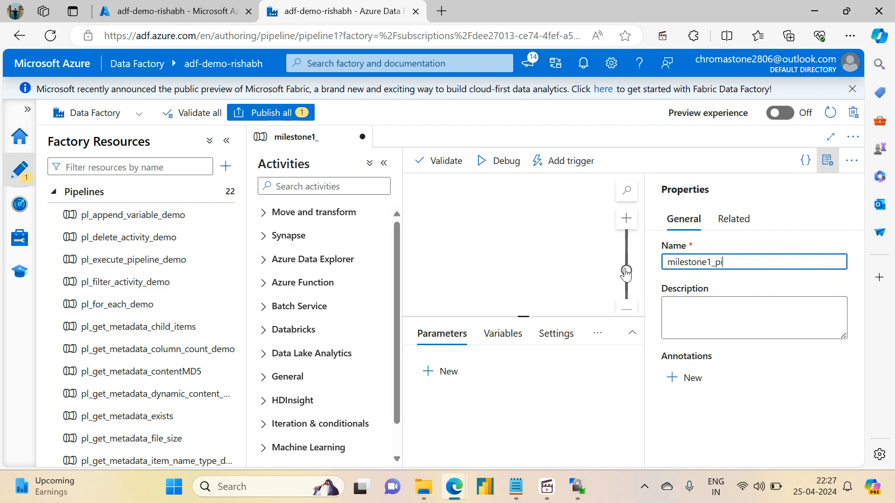
click(833, 161)
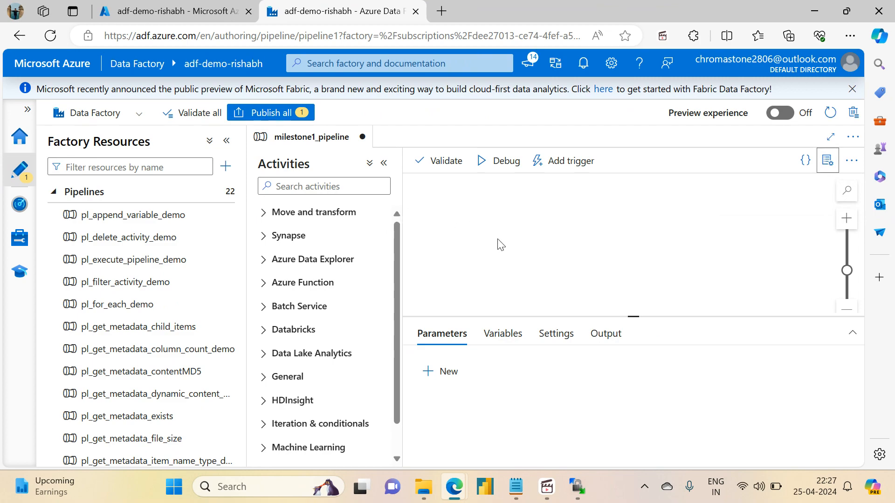
Step: Check the first task in the ADF Milestone 1 notes in Notepad, and add a Copy data activity to milestone1_pipeline in Data Factory
click(514, 496)
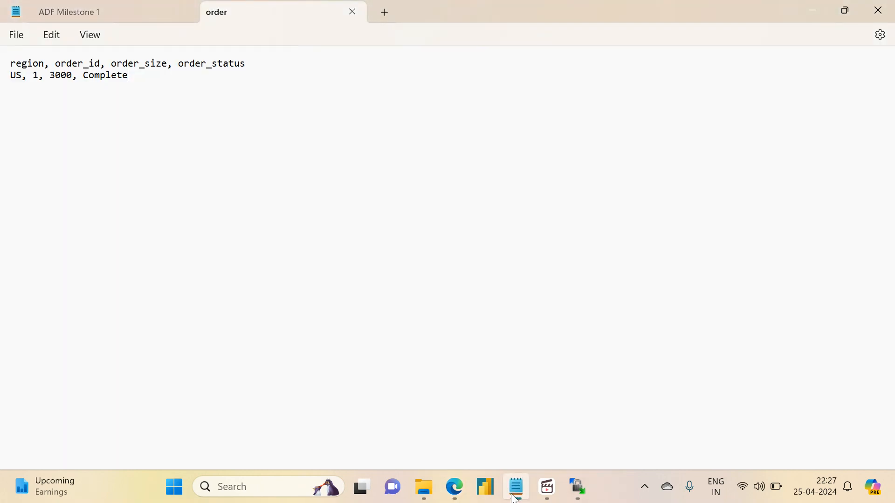
click(80, 3)
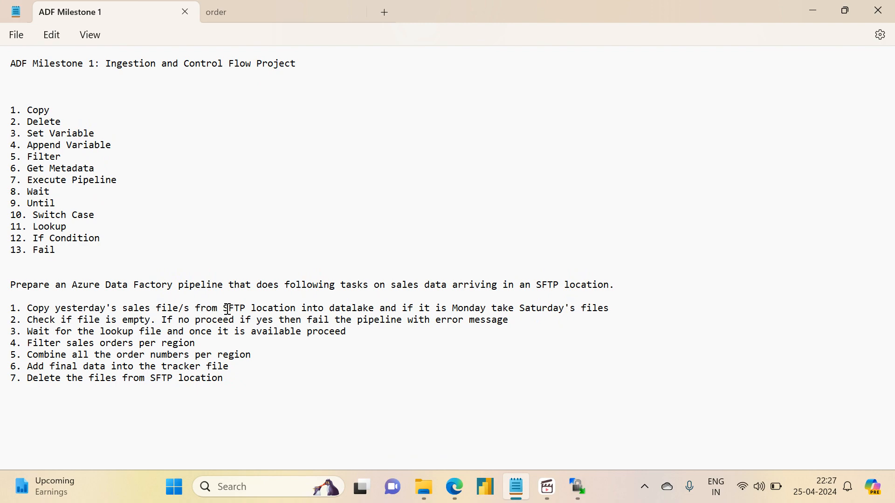
drag(228, 309, 249, 309)
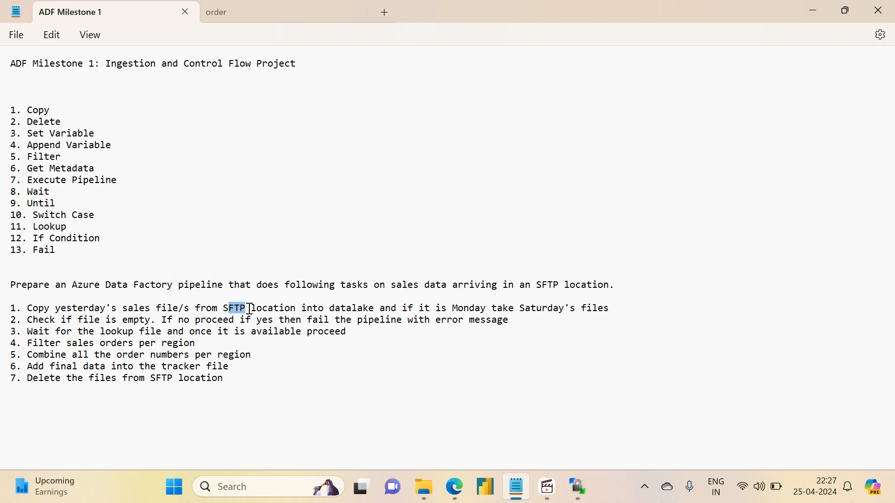
click(455, 487)
click(391, 397)
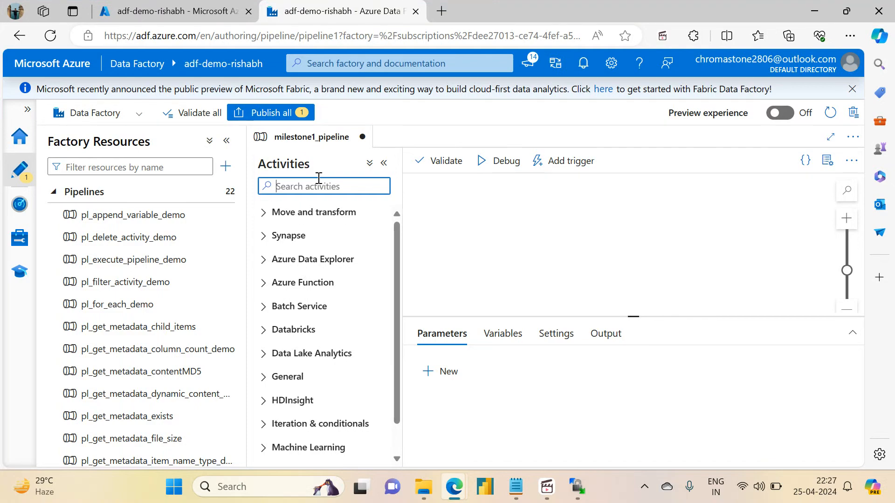
text(COPY)
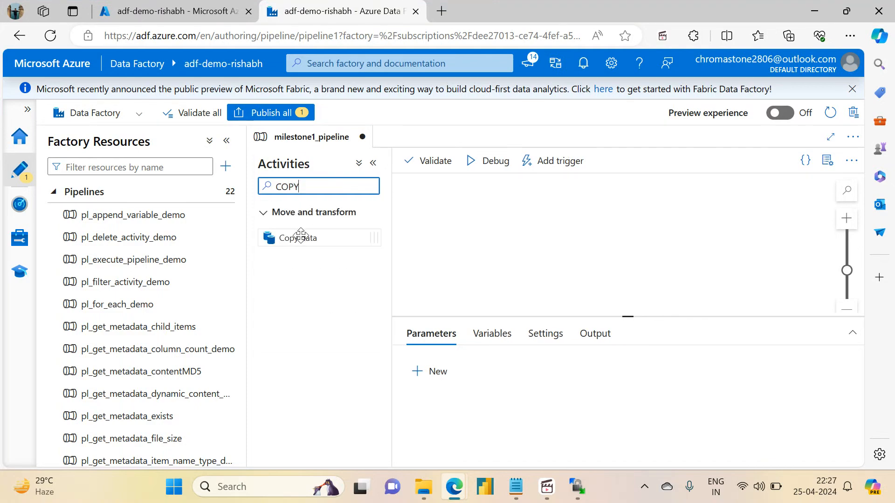
drag(300, 236, 652, 234)
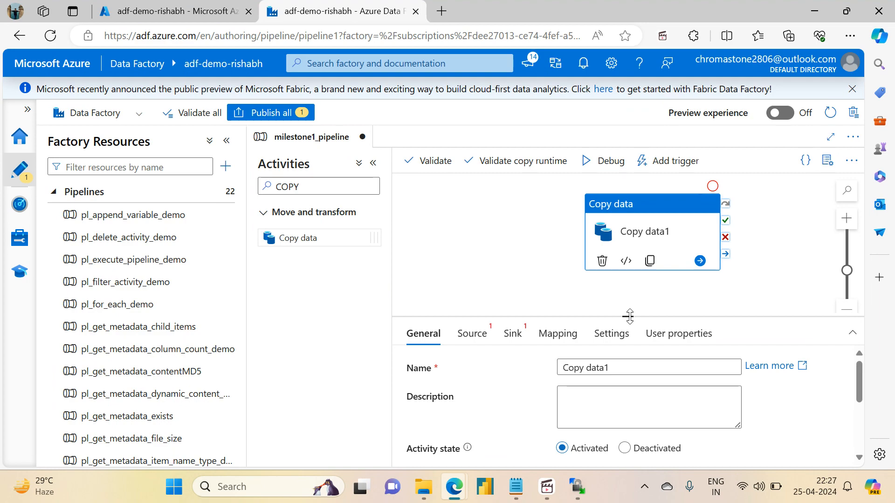
Step: Enlarge the Copy data activity's settings area and rename the activity as Copy Orders File
drag(629, 317, 630, 255)
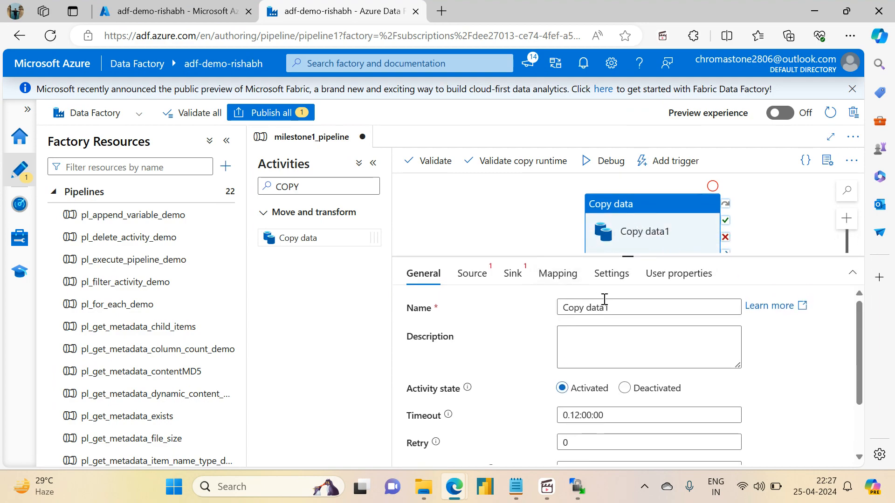
drag(609, 308, 588, 309)
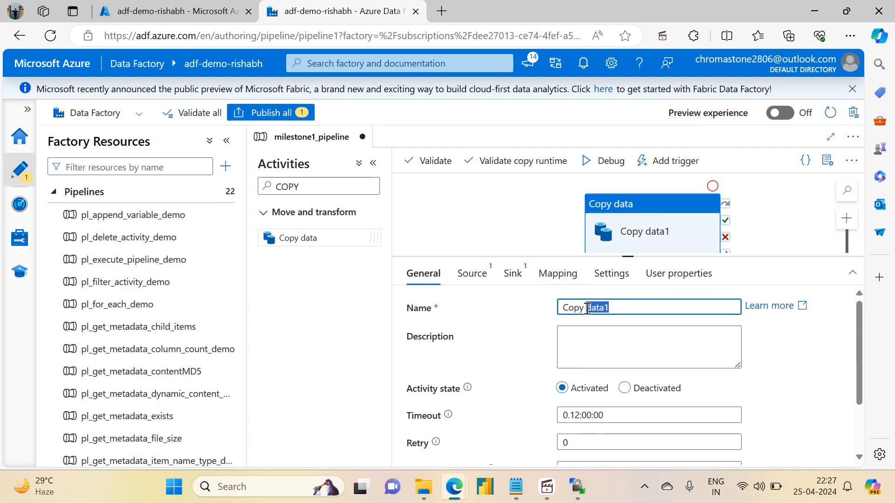
text(Sales Fi)
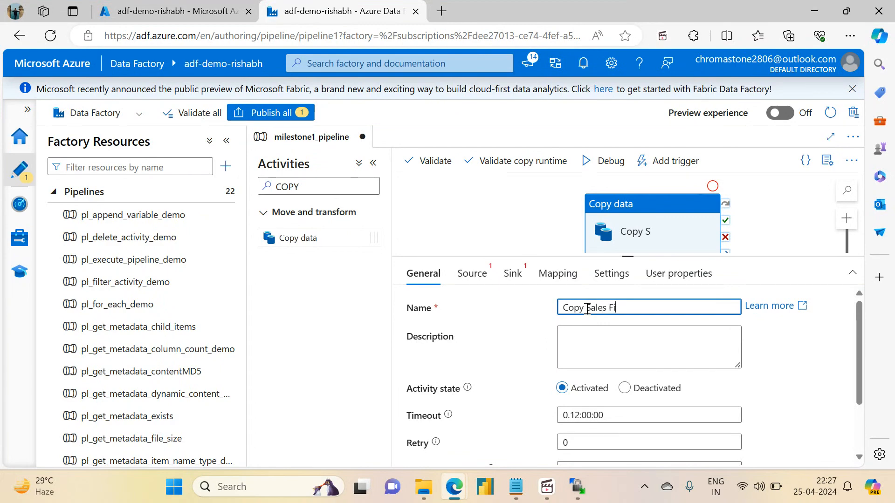
text(l)
key(BackSpace)
key(BackSpace)
text(Ord)
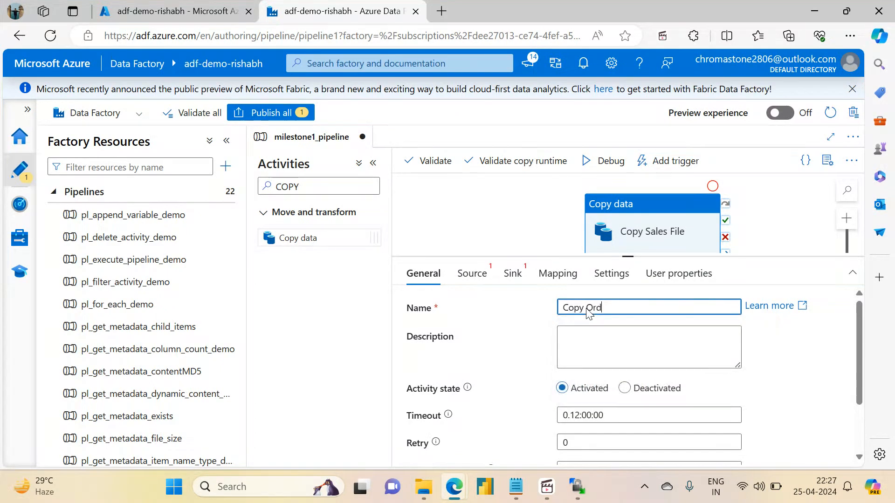
text(ers File)
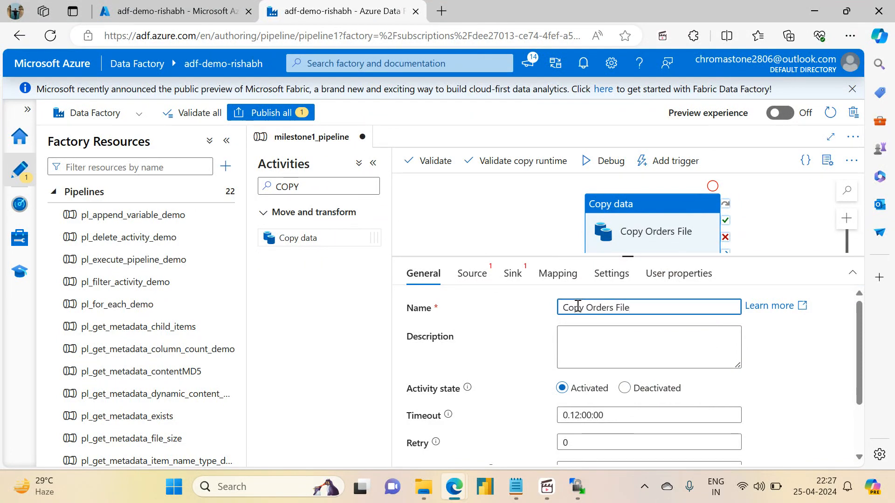
Step: Start a new source dataset for the Copy Orders File activity, using the SFTP data store and the DelimitedText format
click(472, 275)
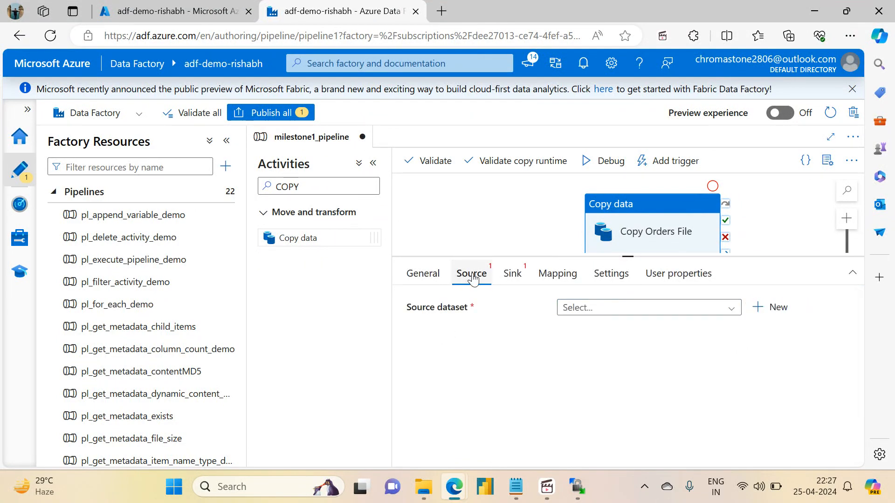
click(578, 309)
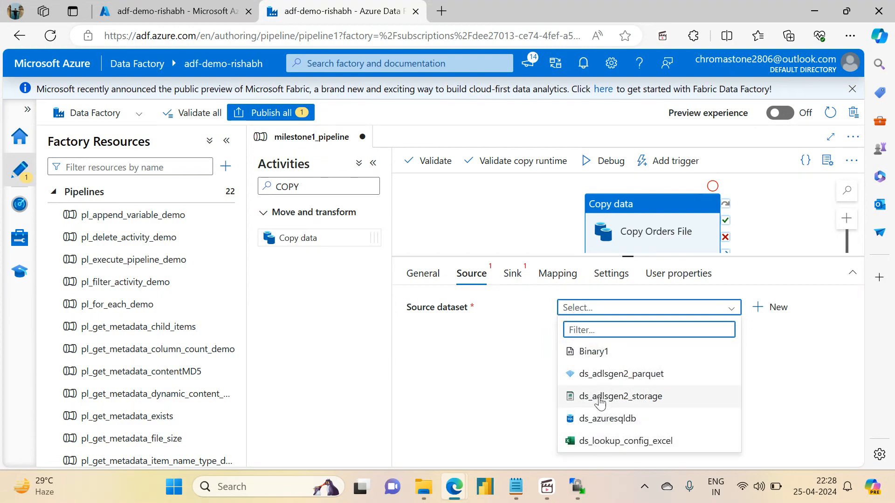
click(761, 308)
click(516, 168)
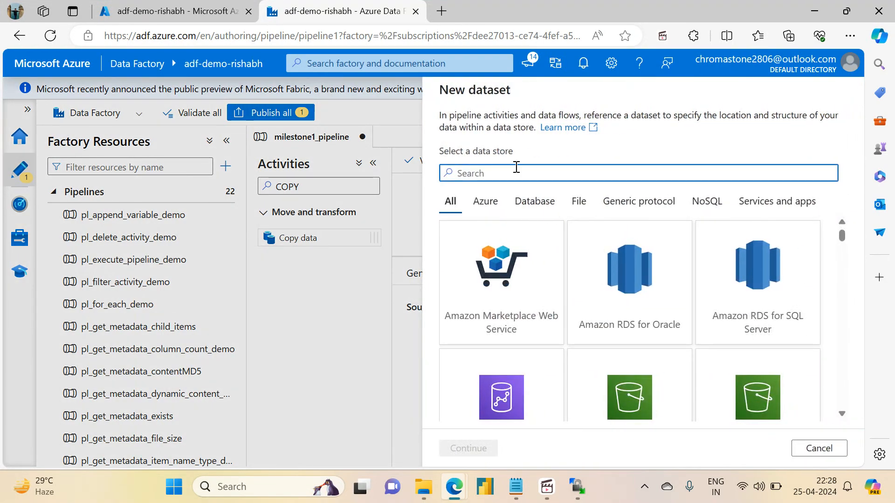
text(SFTP)
click(486, 289)
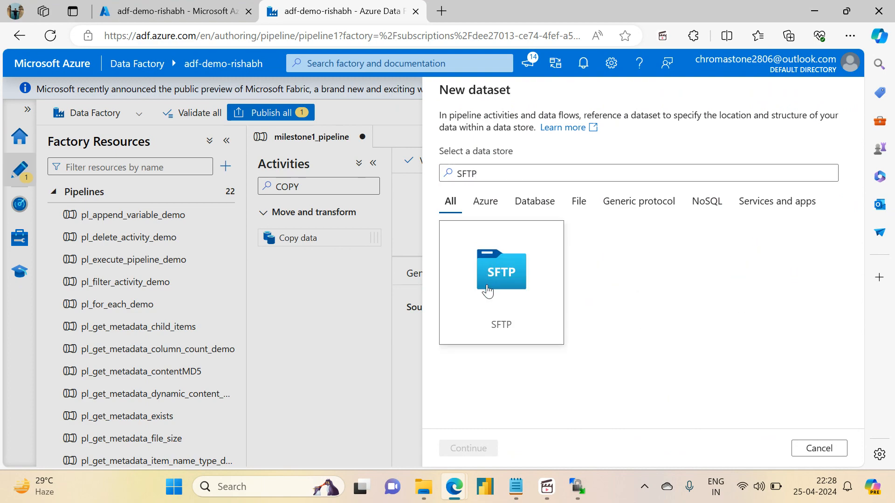
click(468, 448)
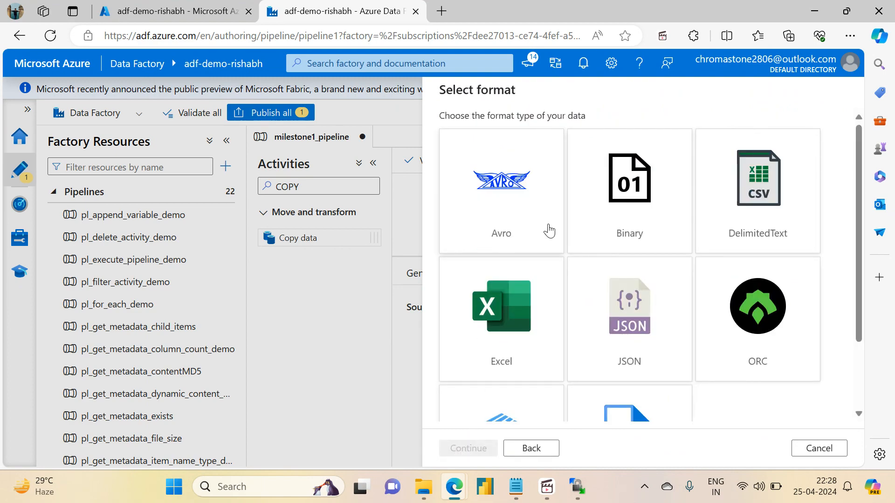
click(758, 191)
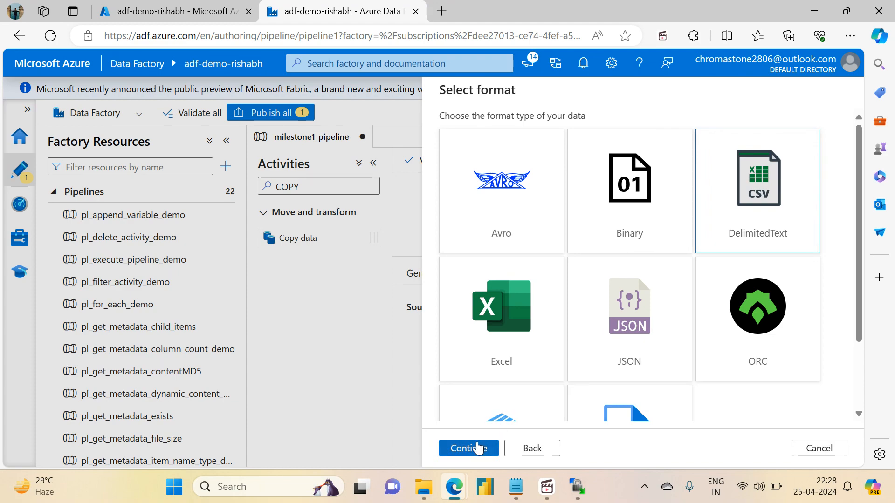
click(468, 448)
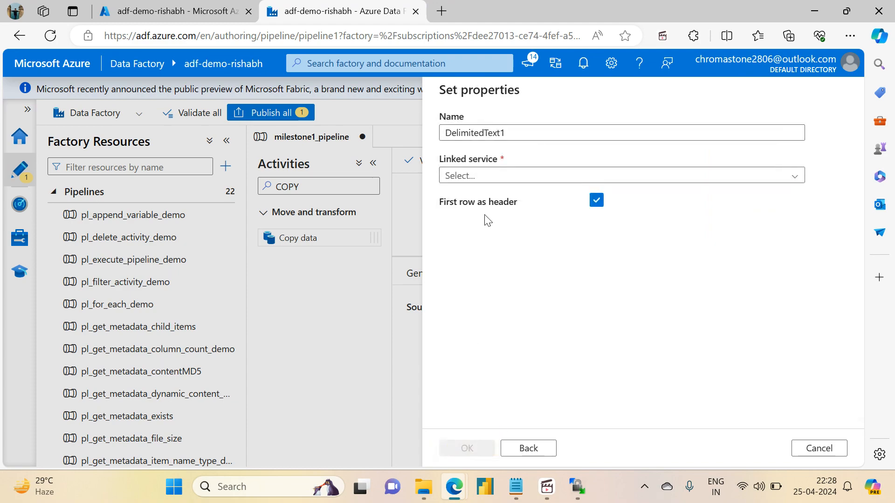
Step: Name the dataset ds_orders_sftp and start creating a new linked service for it
double_click(516, 134)
text(ds_)
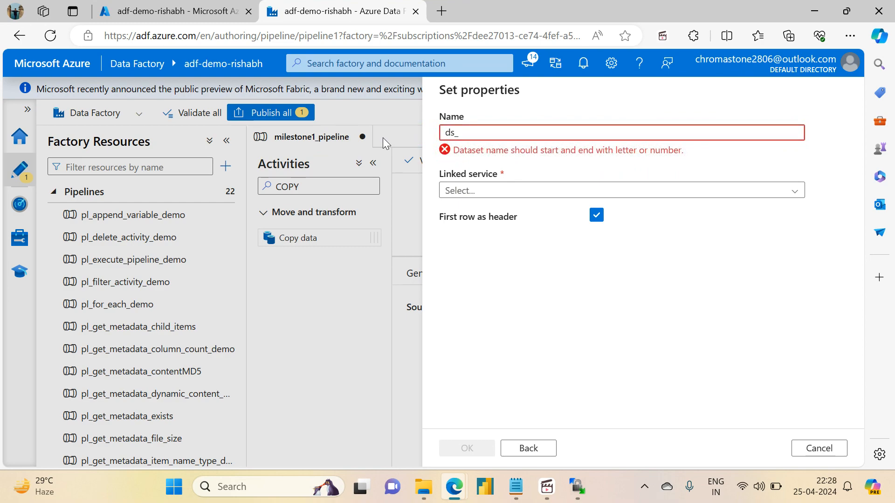
text(orders_sftp)
click(490, 182)
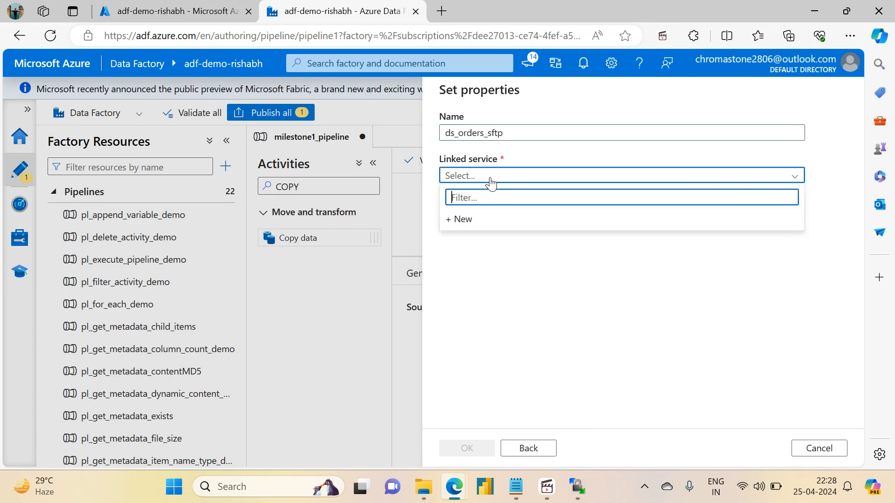
click(469, 220)
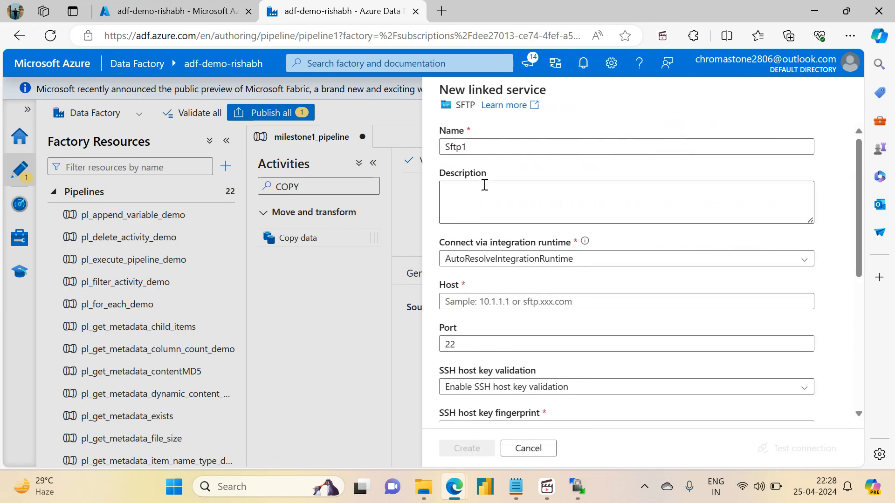
Step: Name the new SFTP linked service ls_orders_sftp
double_click(481, 146)
key(BackSpace)
text(sft)
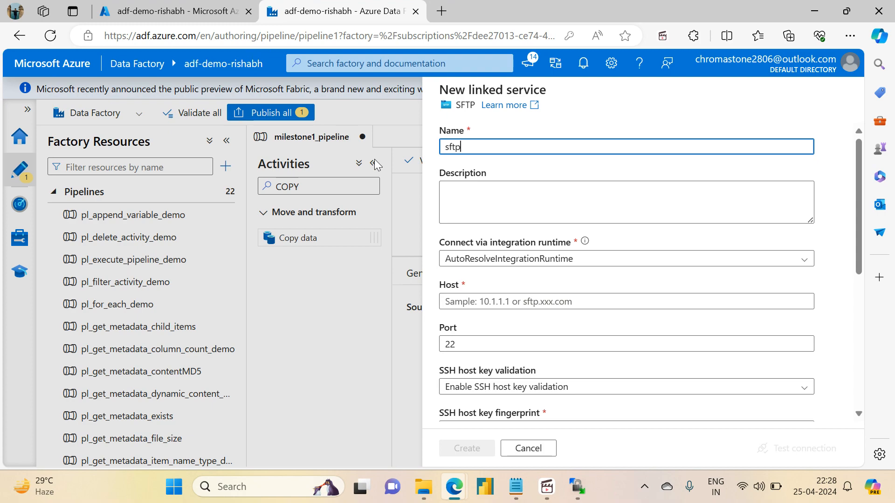
key(BackSpace)
key(BackSpace)
text(ls_orders_sftp)
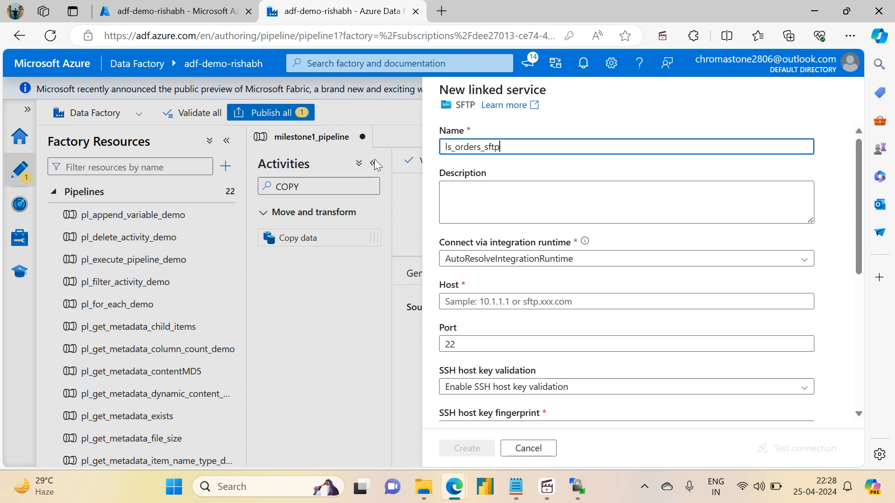
Step: Copy the public IP address of milestone1-vm from the Azure portal and enter it as the linked service's host, 52.172.211.243
click(483, 302)
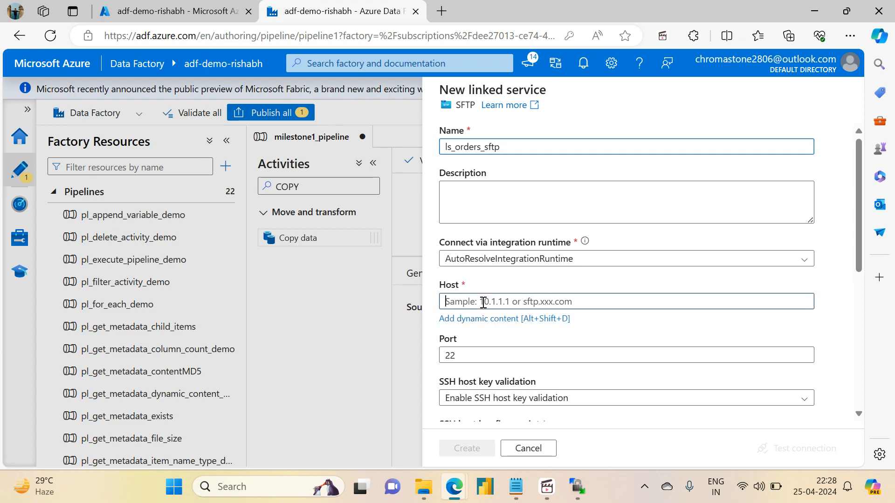
click(164, 7)
click(336, 11)
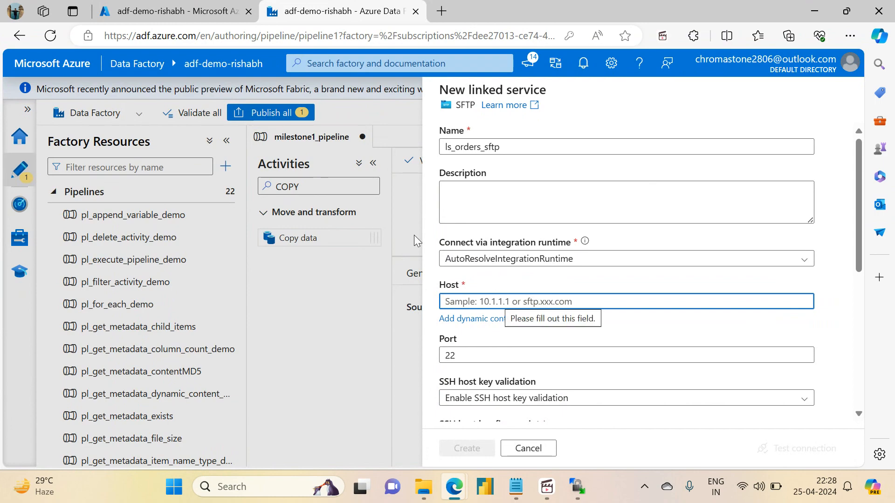
click(164, 7)
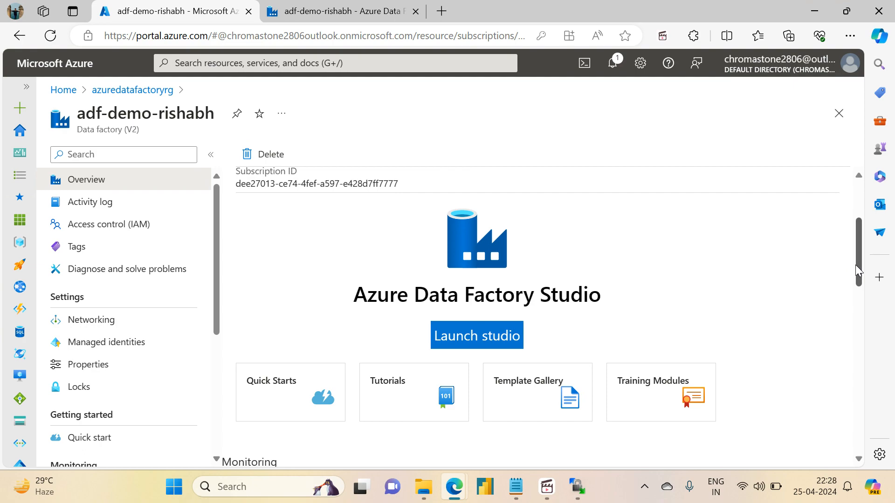
drag(858, 252, 801, 72)
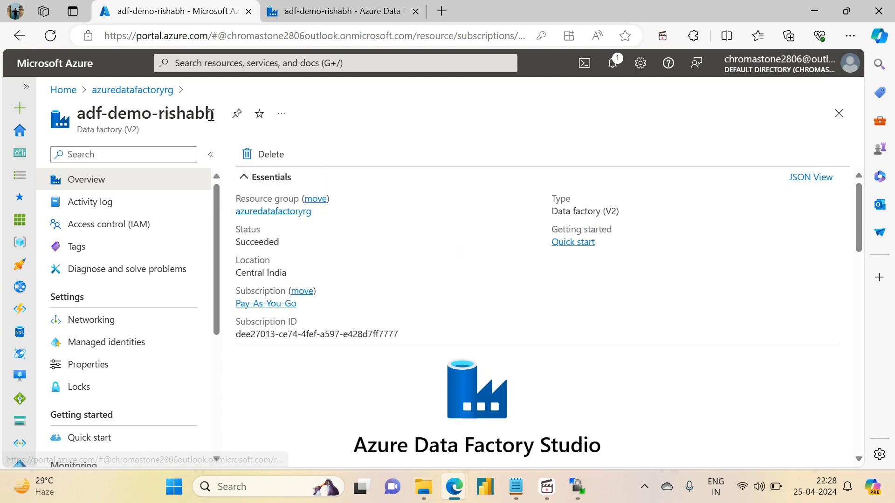
click(154, 94)
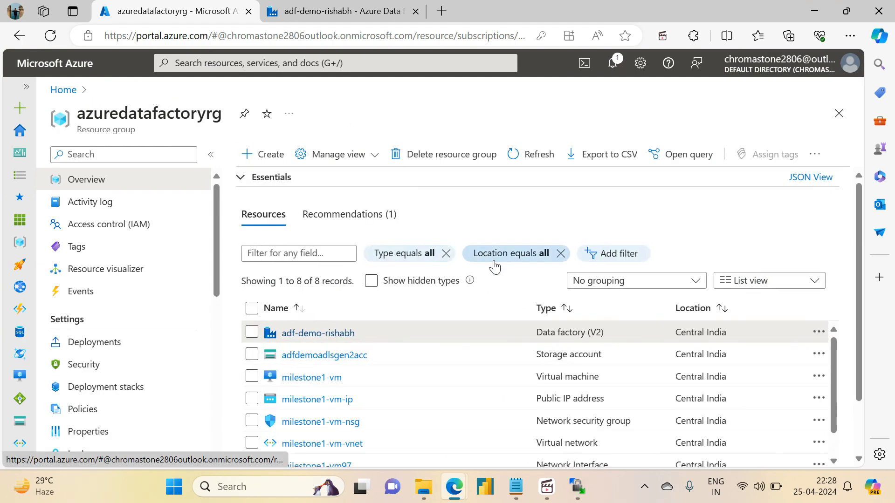
click(316, 380)
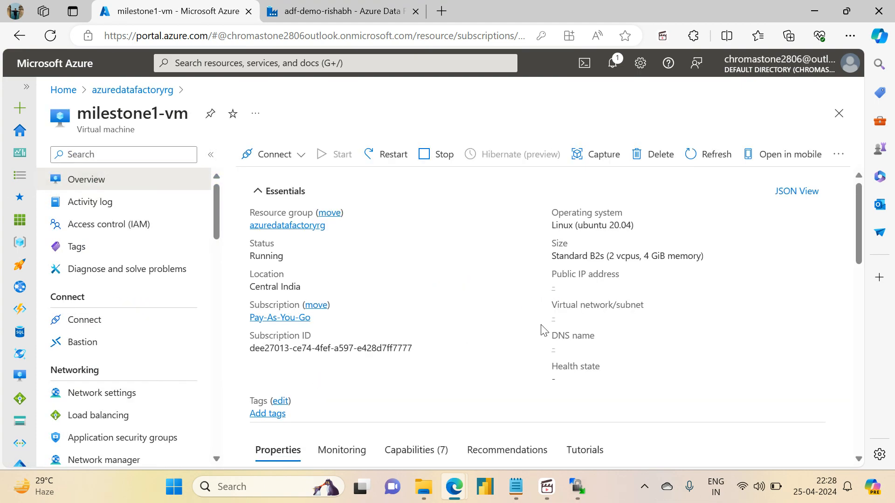
click(620, 286)
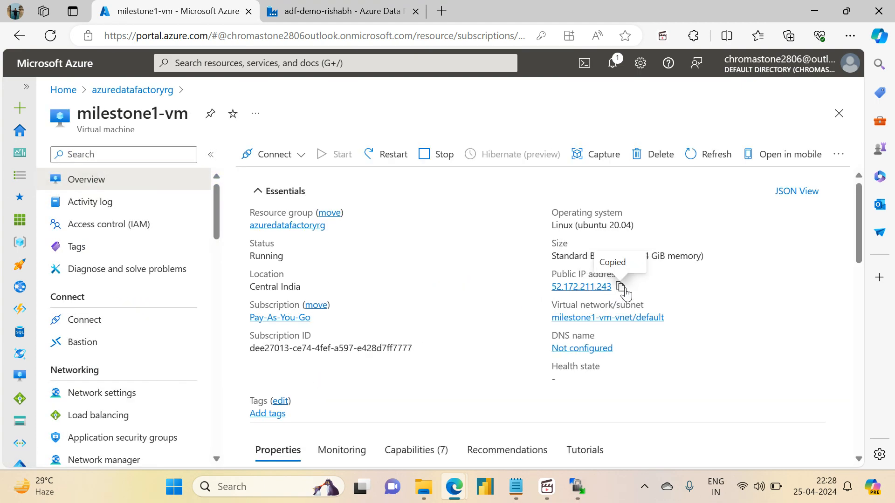
click(336, 11)
key(ctrl+v)
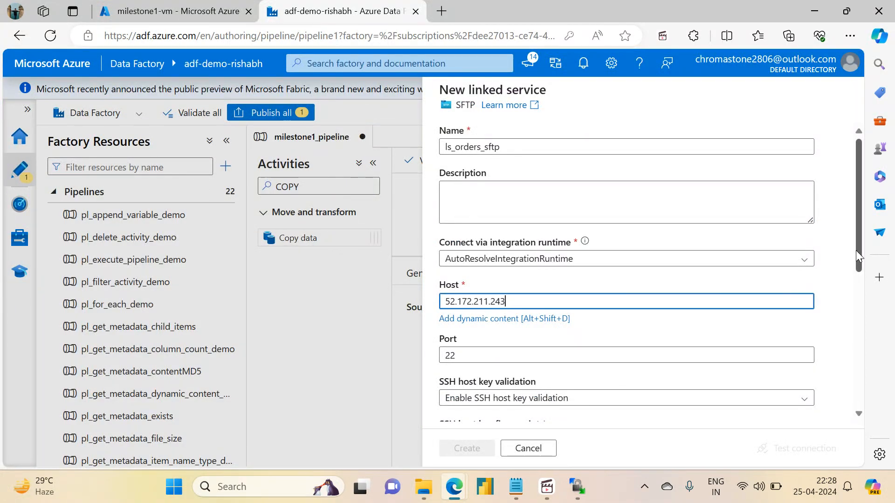
Step: Disable SSH host key validation for the SFTP linked service
scroll(856, 250, down, 2)
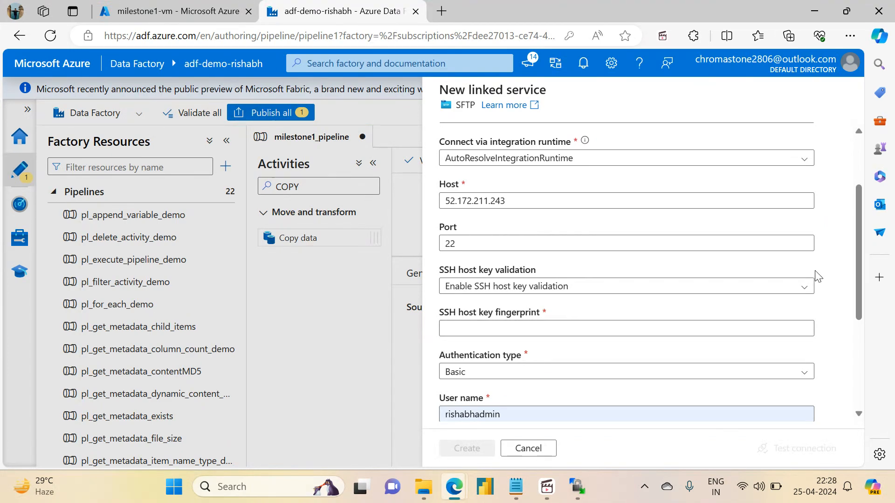
scroll(856, 275, down, 1)
scroll(856, 281, down, 1)
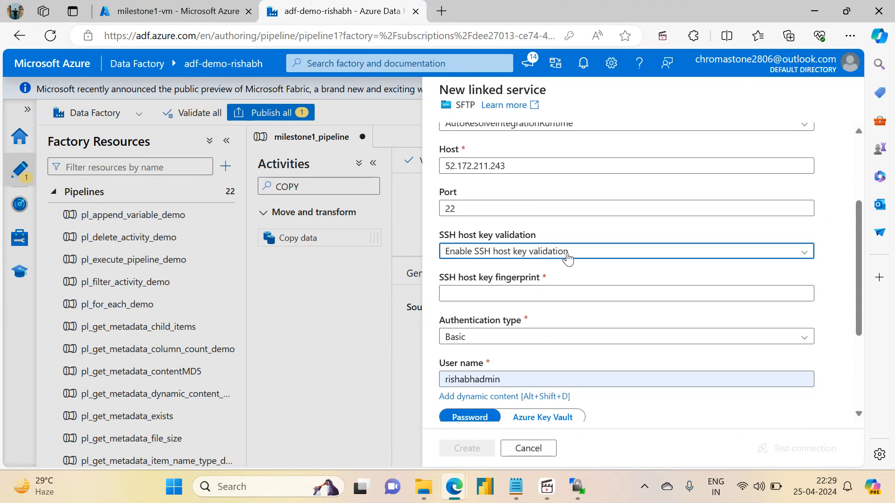
click(565, 254)
click(494, 270)
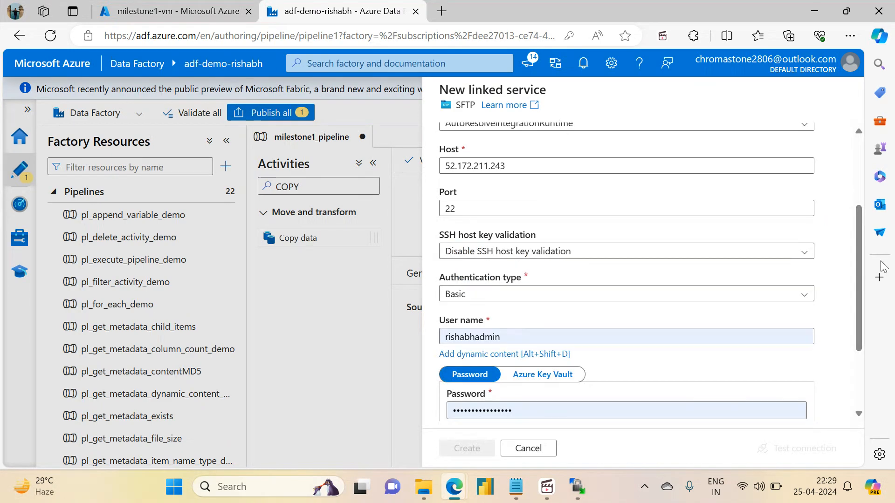
Step: Replace the prefilled password of the SFTP linked service with the VM account's password
scroll(857, 357, down, 1)
scroll(555, 316, down, 3)
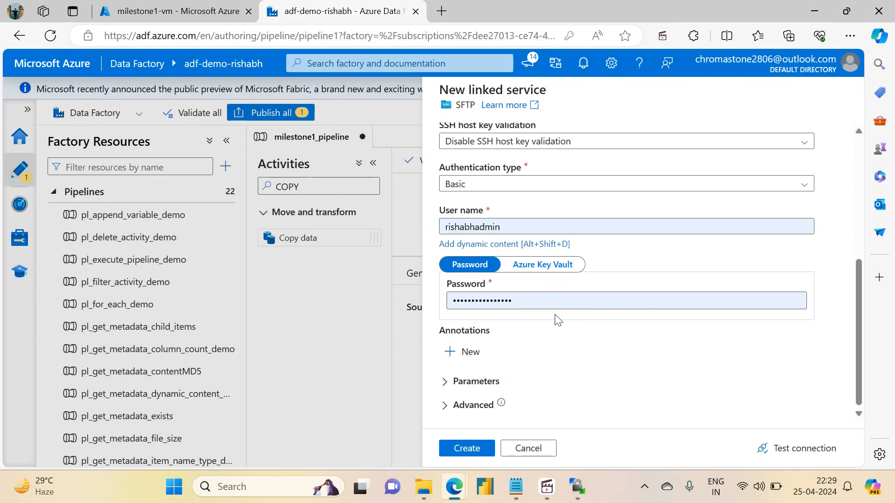
double_click(525, 299)
key(BackSpace)
text(****)
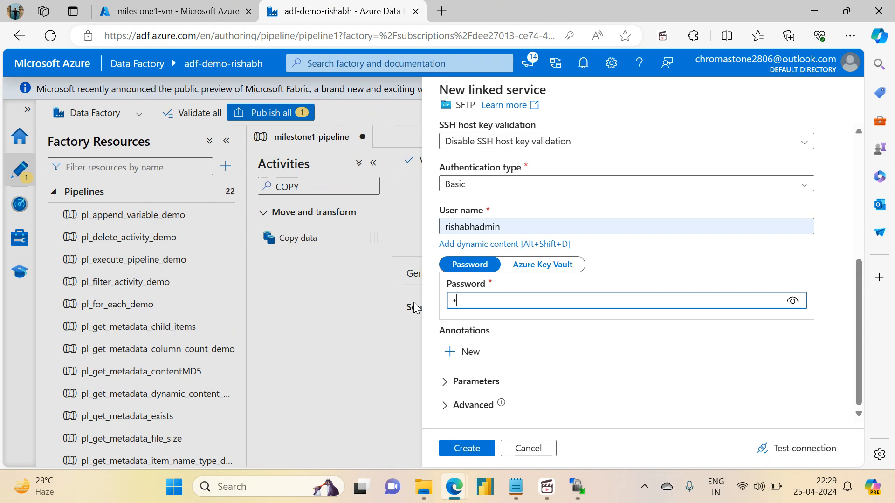
key(BackSpace)
text(**)
key(BackSpace)
key(BackSpace)
key(BackSpace)
key(BackSpace)
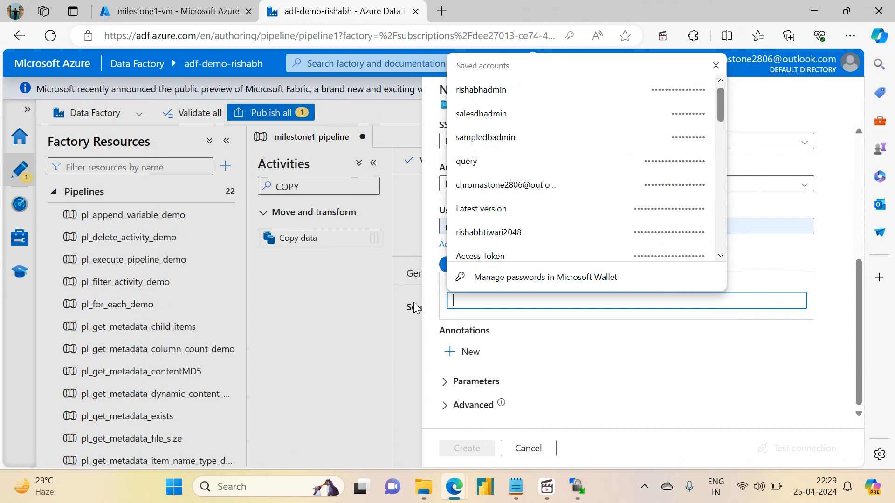
text(**)
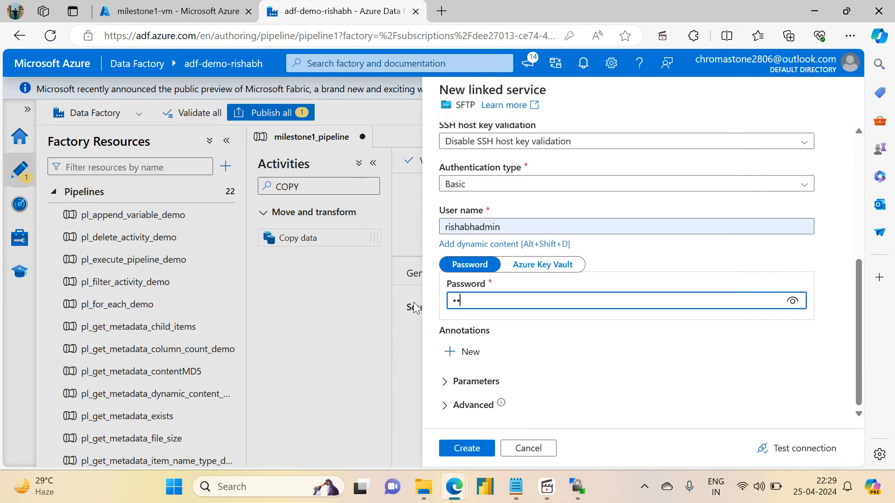
text(**********)
Step: Replace the prefilled user name of the SFTP linked service with projectadmin
click(516, 222)
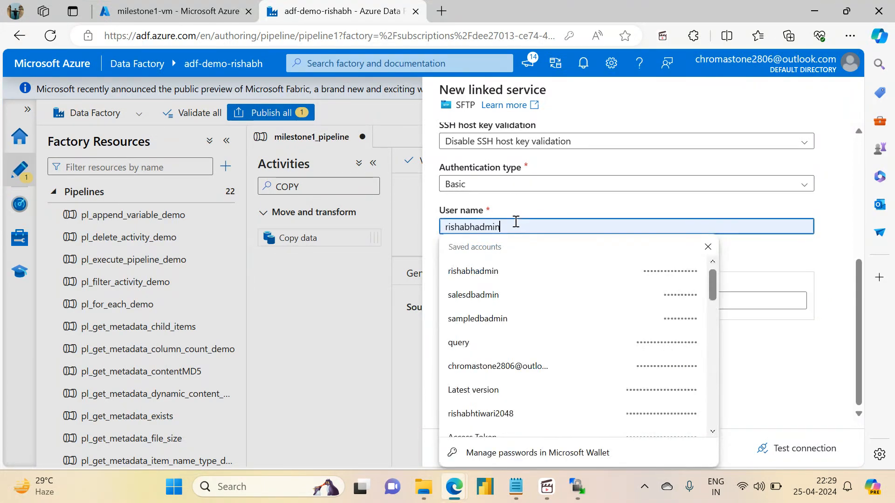
drag(516, 222, 429, 229)
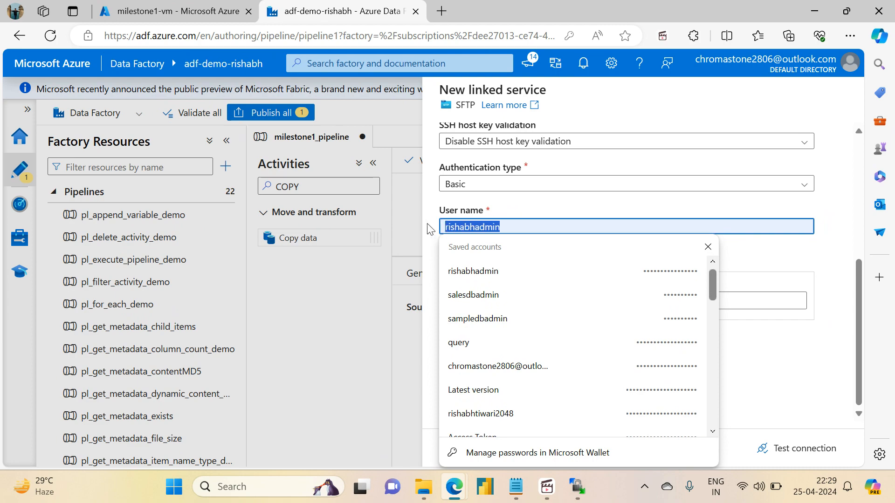
text(p)
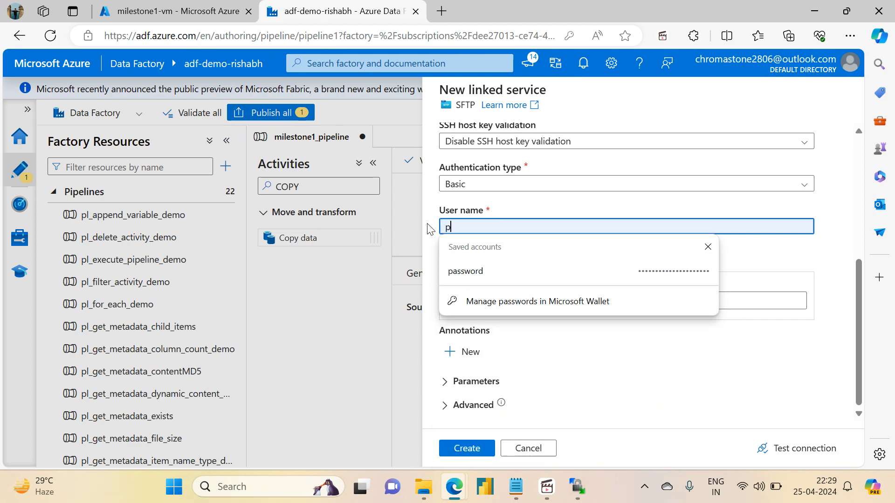
text(rojecta)
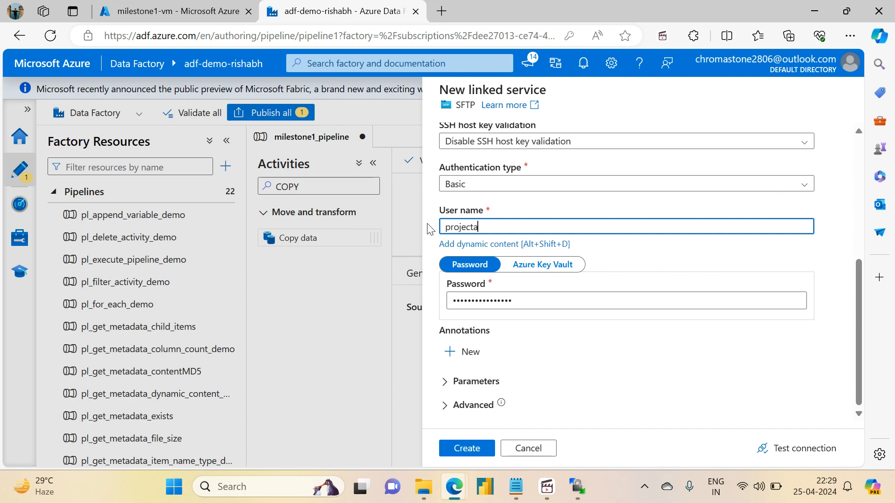
text(dmin)
Step: Test the connection of the ls_orders_sftp linked service and create it
click(772, 449)
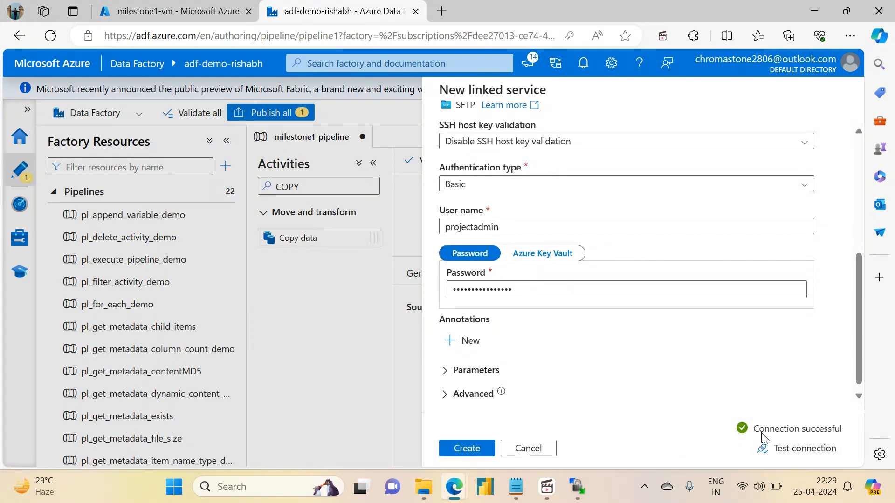
click(475, 451)
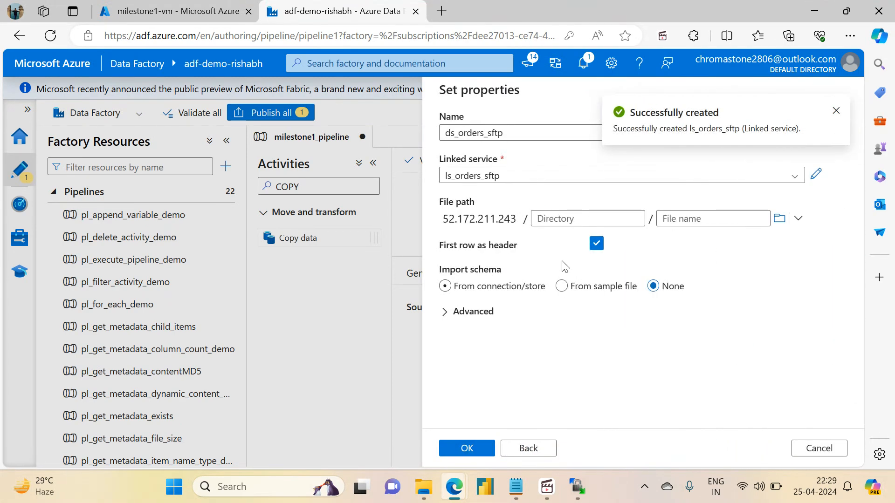
click(630, 57)
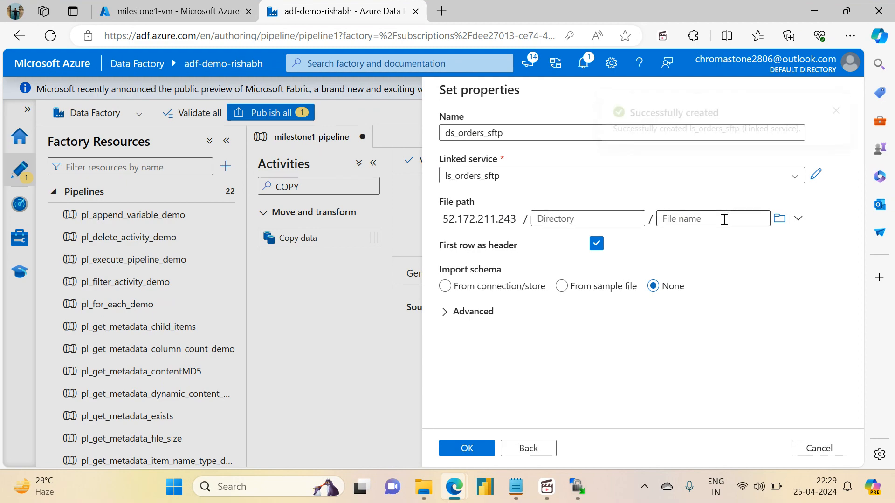
Step: Copy the remote directory path /home/projectadmin from WinSCP into the directory of the ds_orders_sftp dataset's file path in Data Factory
mouse_move(575, 490)
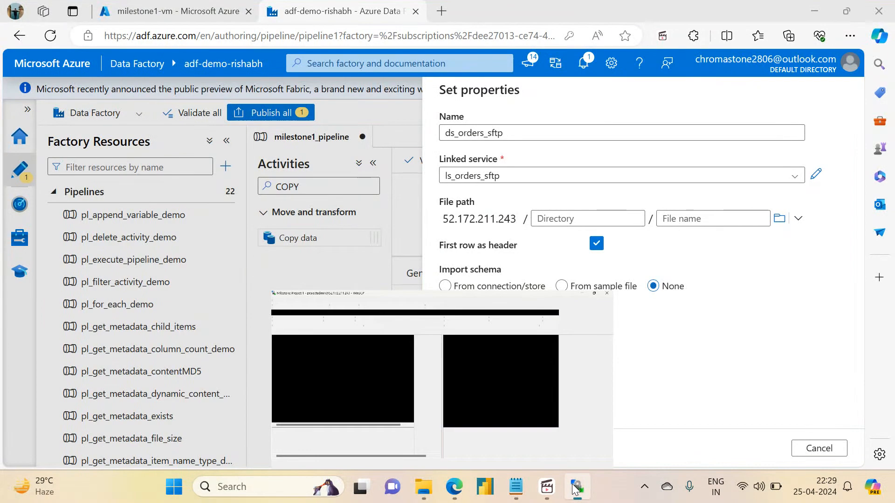
click(512, 380)
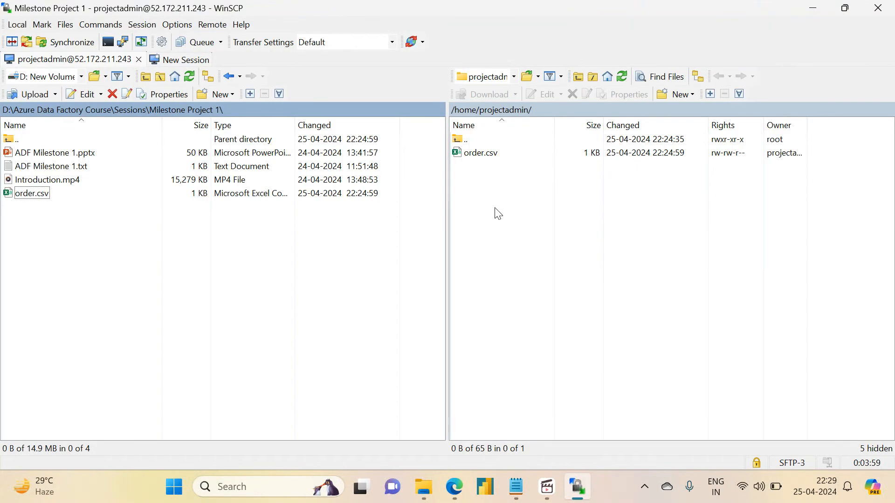
click(513, 114)
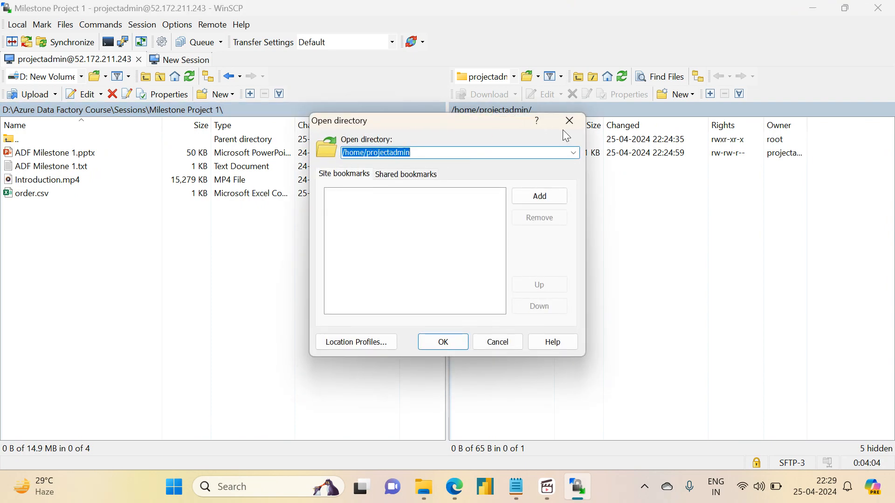
click(454, 488)
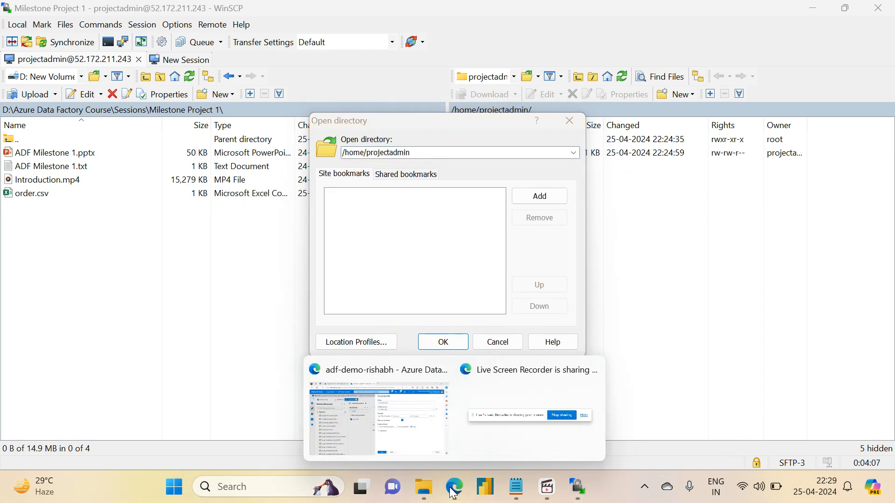
click(406, 423)
click(562, 223)
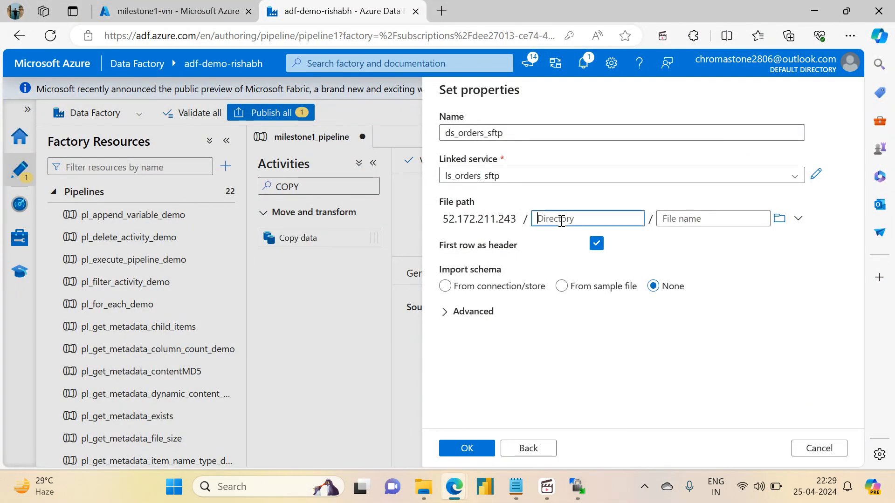
key(ctrl+v)
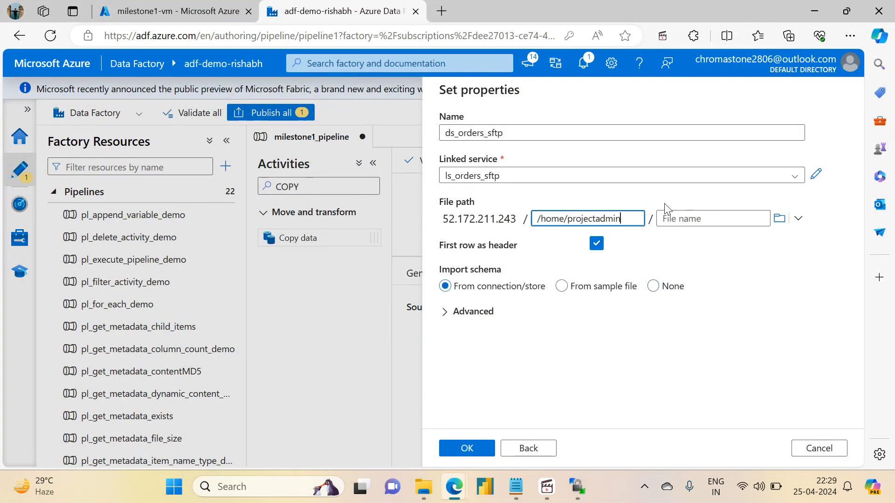
Step: Check the remote file's name in WinSCP, set the ds_orders_sftp file name to order.csv and create the dataset
click(688, 219)
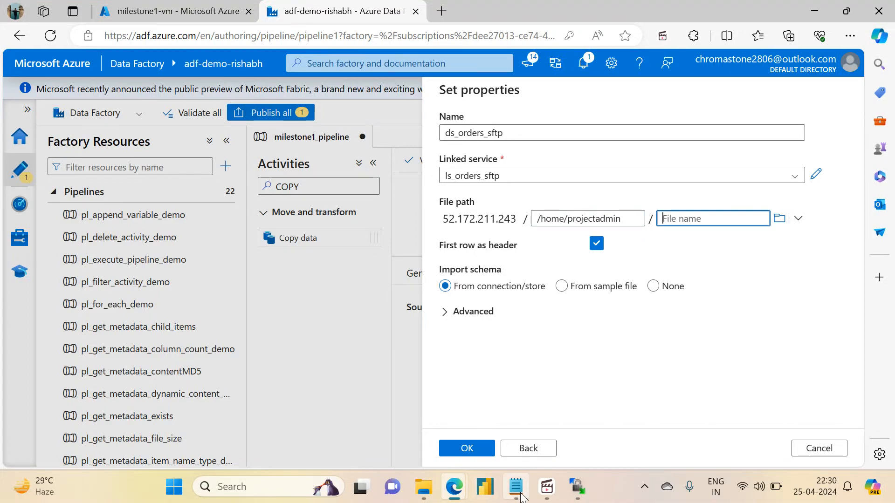
click(574, 489)
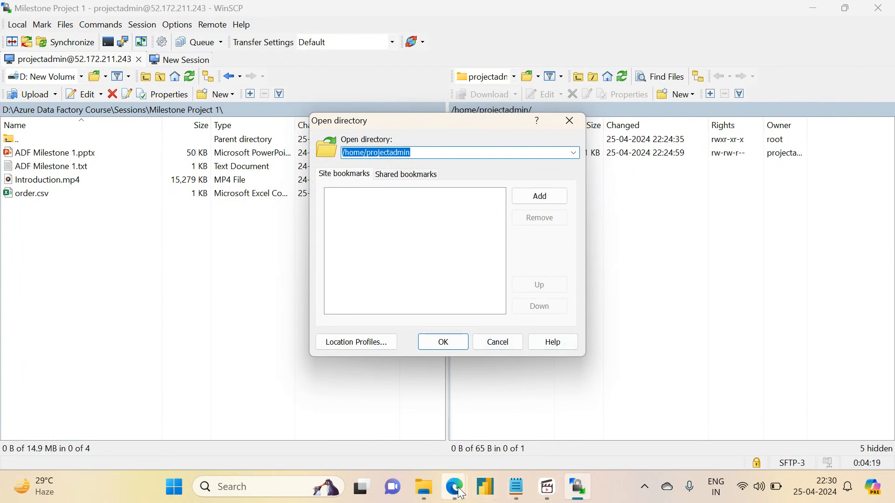
mouse_move(460, 492)
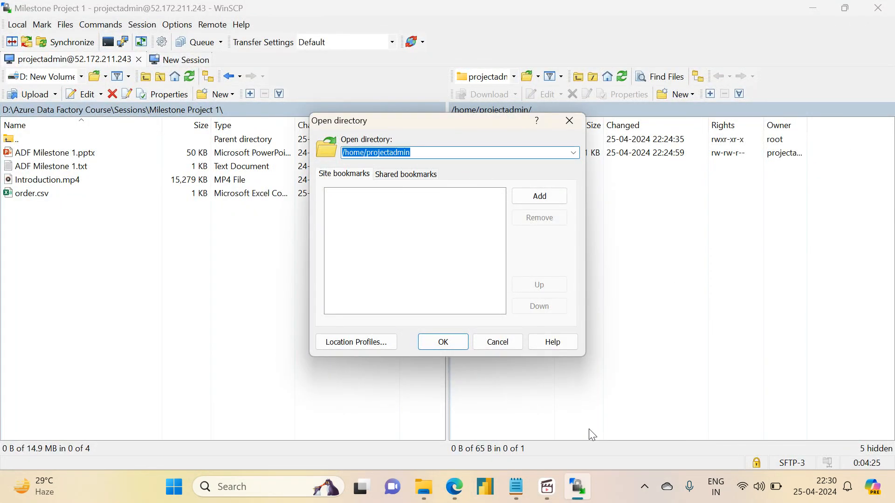
drag(459, 129, 220, 203)
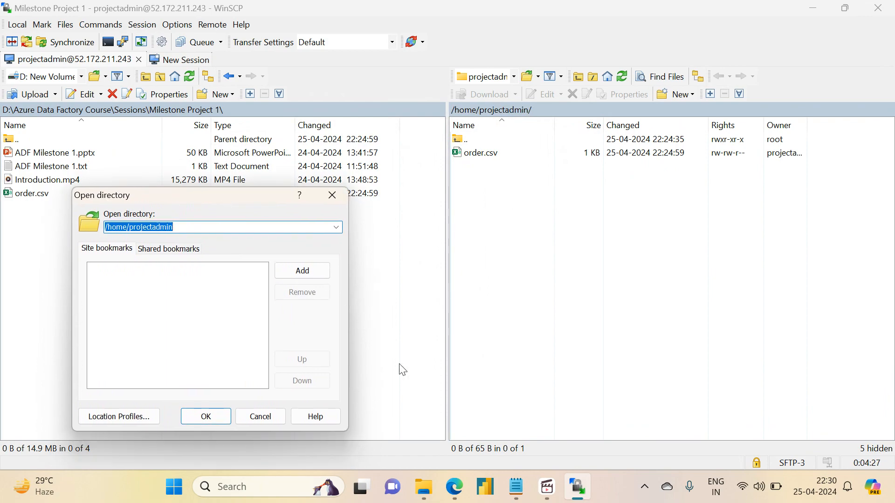
click(459, 494)
click(394, 423)
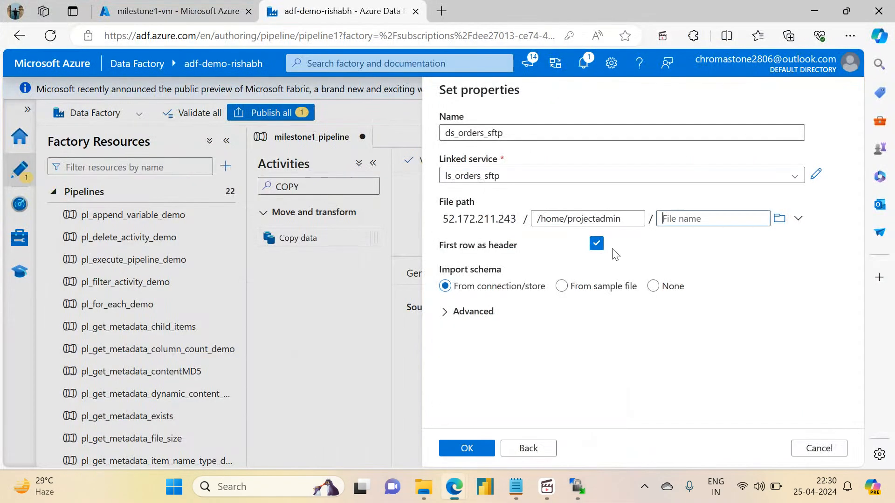
click(700, 220)
text(order.csv)
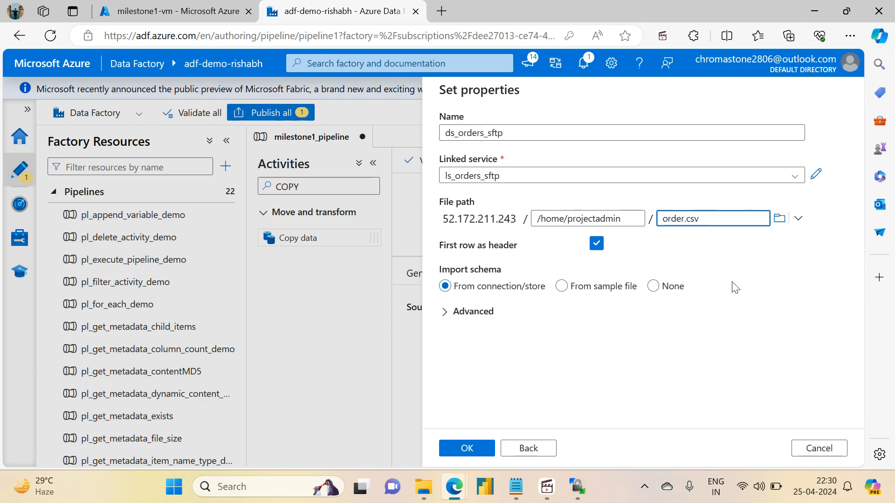
click(455, 450)
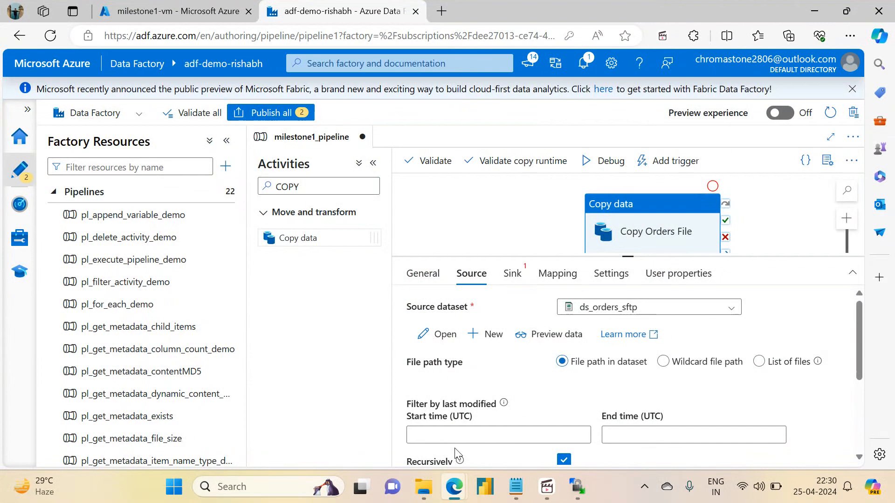
Step: Use ds_adlsgen2_storage as the sink dataset of Copy Orders File and set its container to sink
click(510, 276)
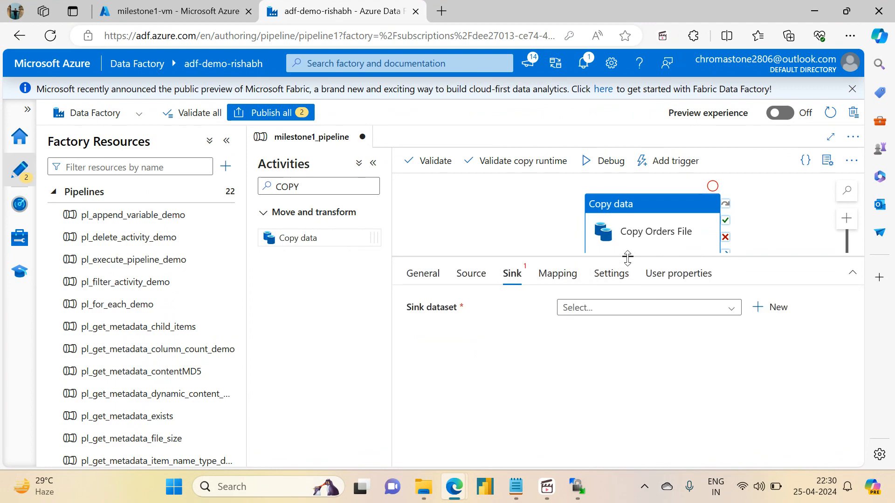
drag(628, 256, 628, 177)
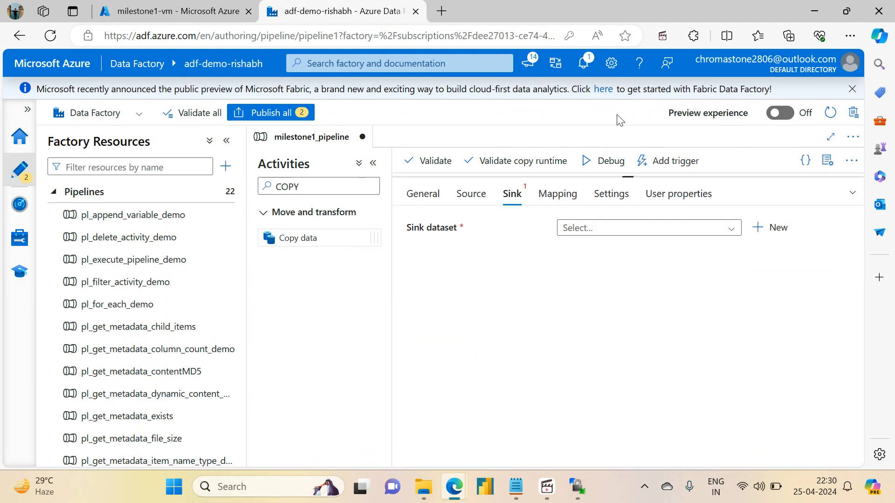
click(623, 227)
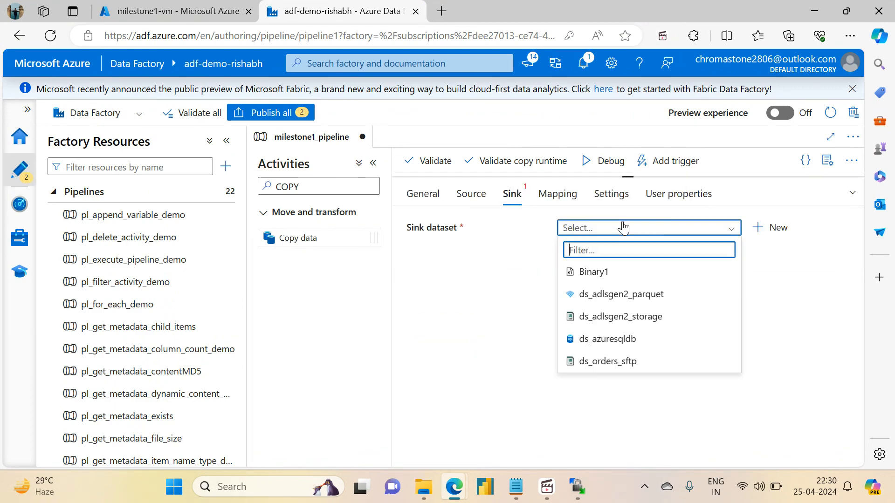
click(601, 322)
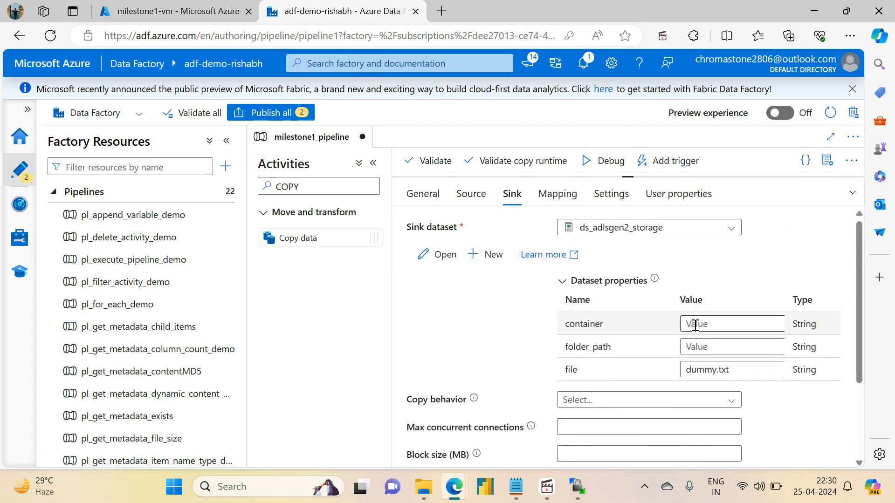
click(695, 325)
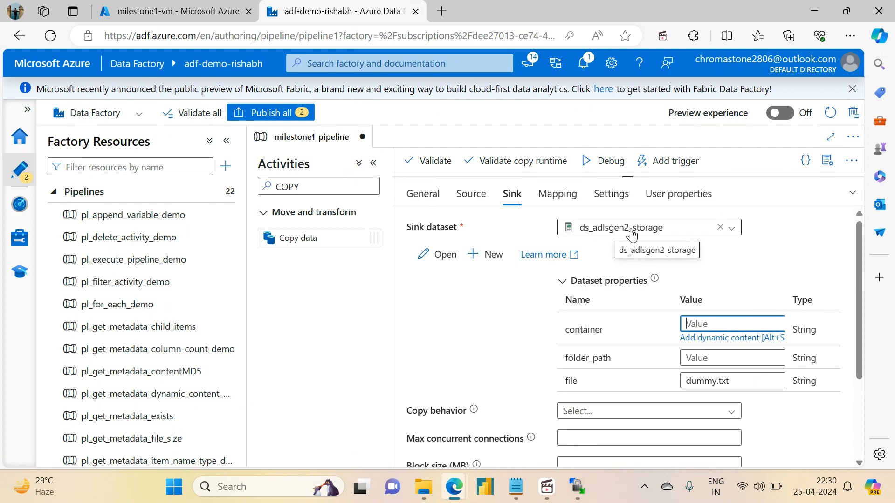
text(sink)
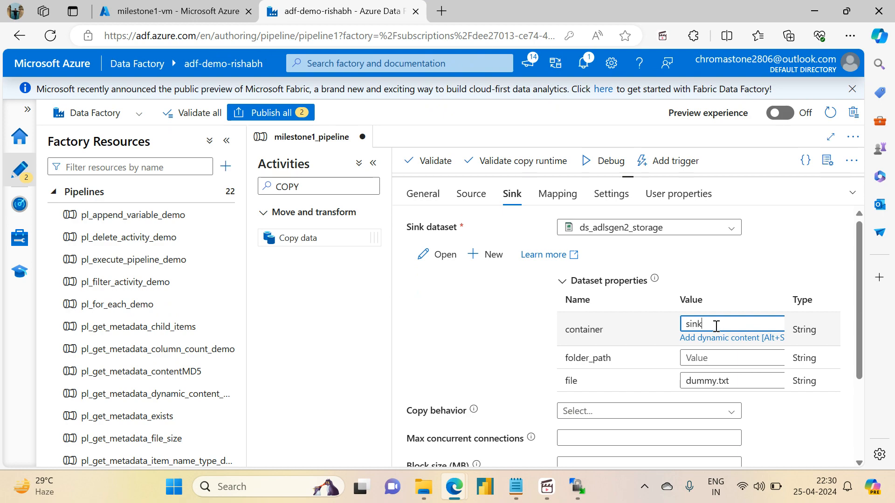
key(Tab)
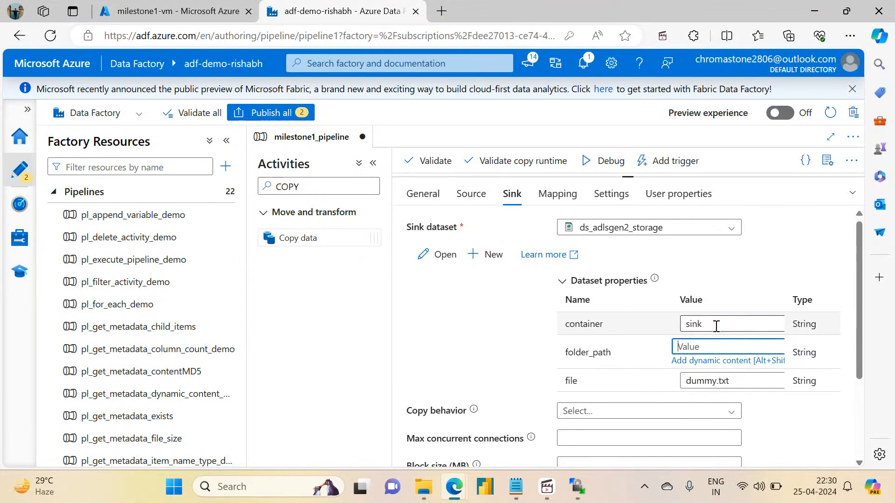
text(m)
key(BackSpace)
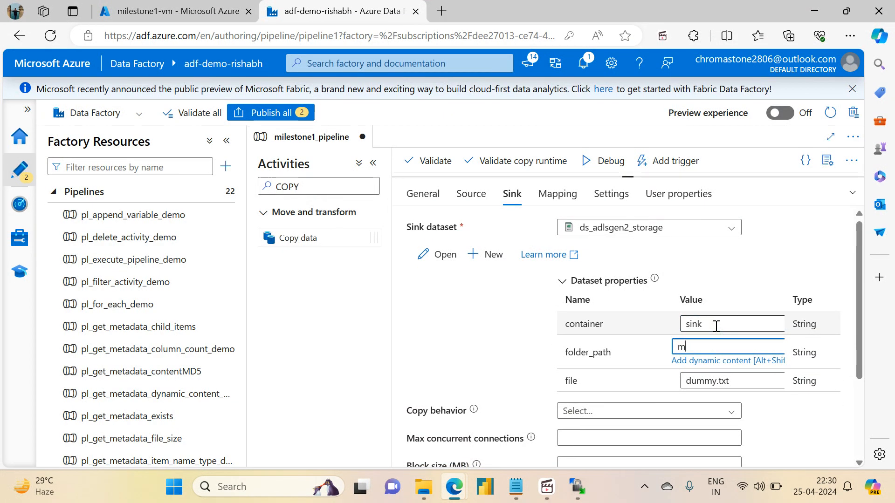
text(ilestone_)
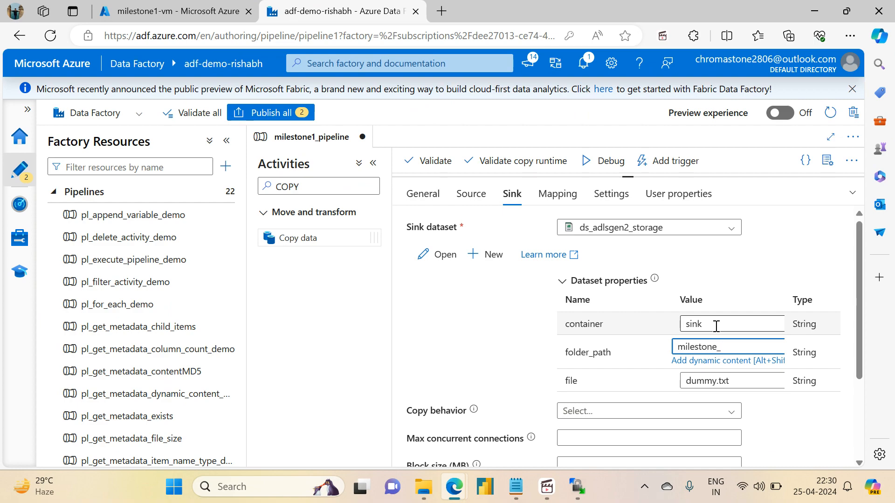
key(BackSpace)
key(BackSpace)
key(BackSpace)
key(BackSpace)
key(BackSpace)
key(BackSpace)
key(BackSpace)
key(BackSpace)
key(BackSpace)
Step: Set the sink dataset's folder_path to bronze and its file to order.csv
text(bronze)
drag(860, 343, 854, 378)
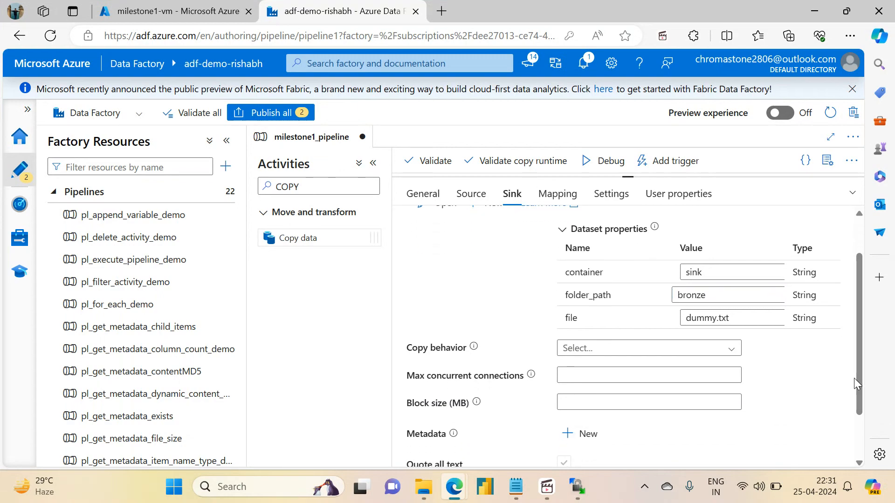
click(741, 317)
drag(742, 317, 681, 316)
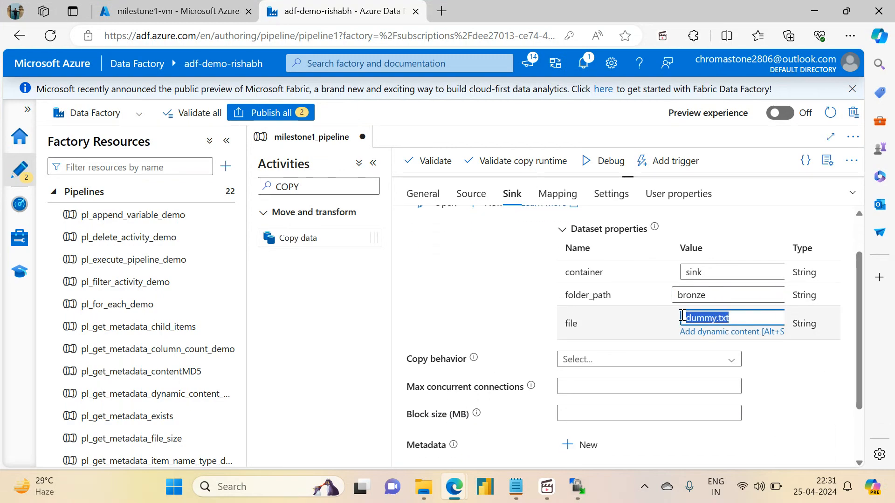
text(Lorderc)
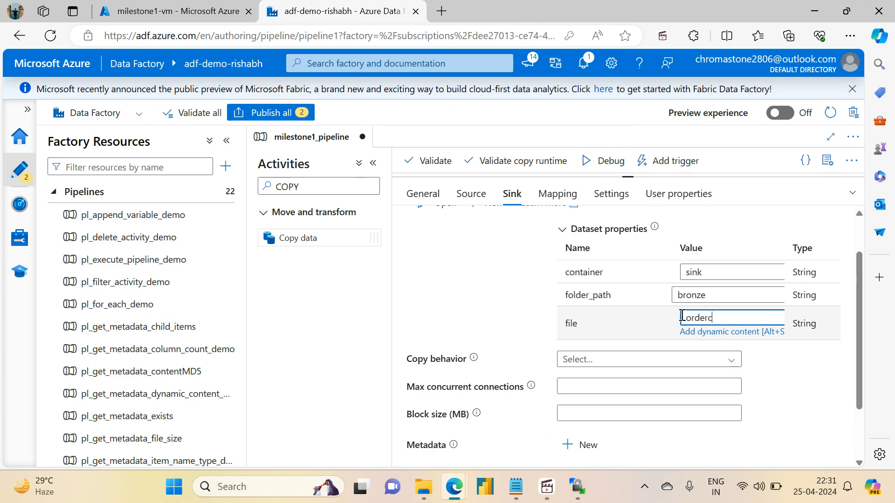
key(BackSpace)
key(BackSpace)
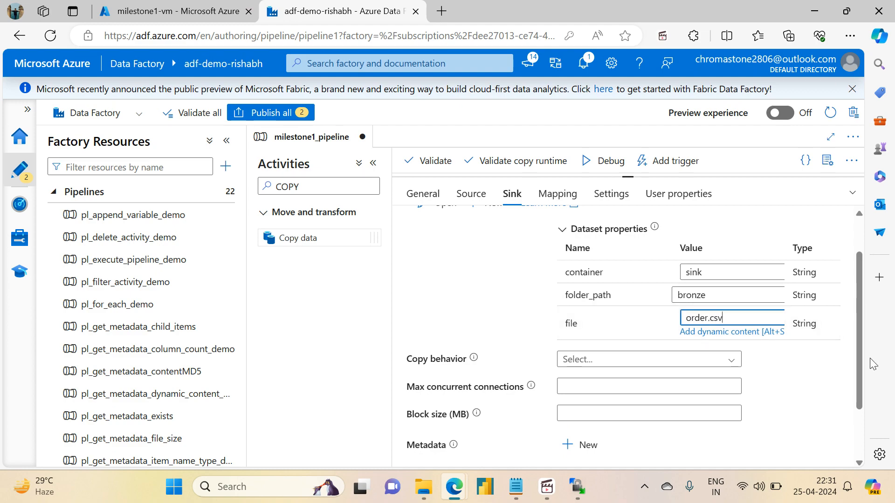
drag(863, 367, 866, 446)
scroll(862, 420, up, 5)
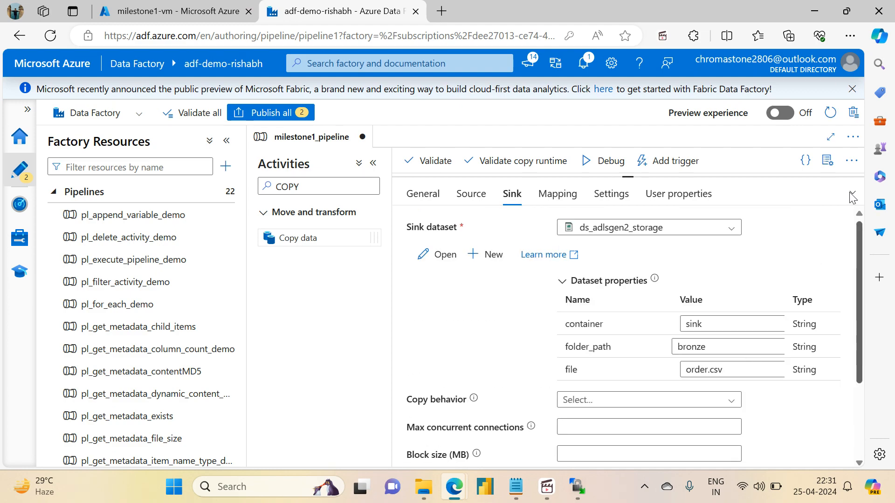
Step: Validate milestone1_pipeline and publish all pending changes
click(446, 159)
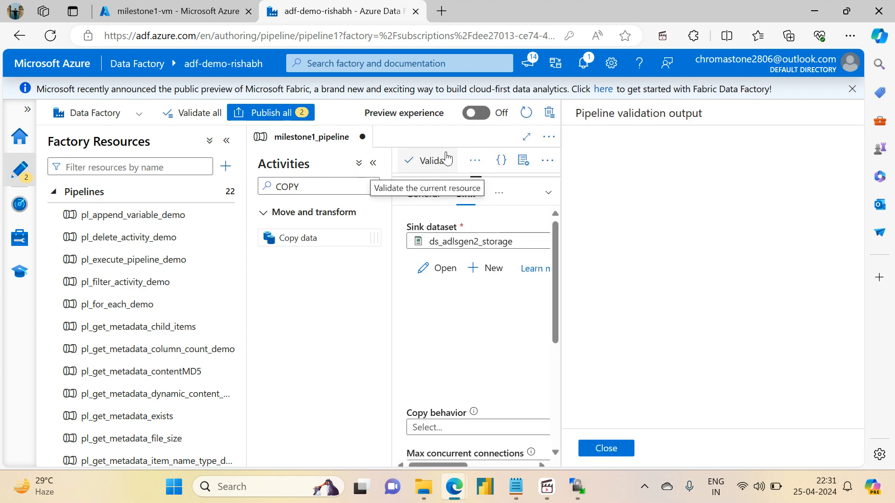
click(606, 448)
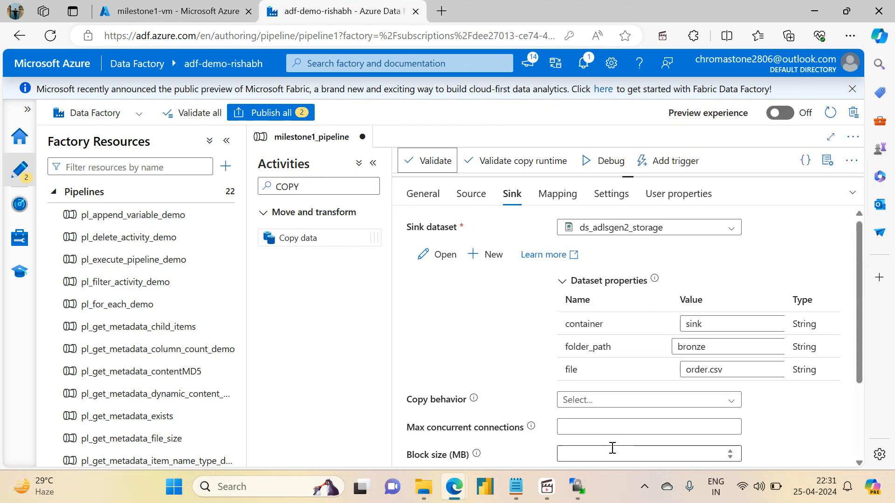
click(298, 114)
click(474, 439)
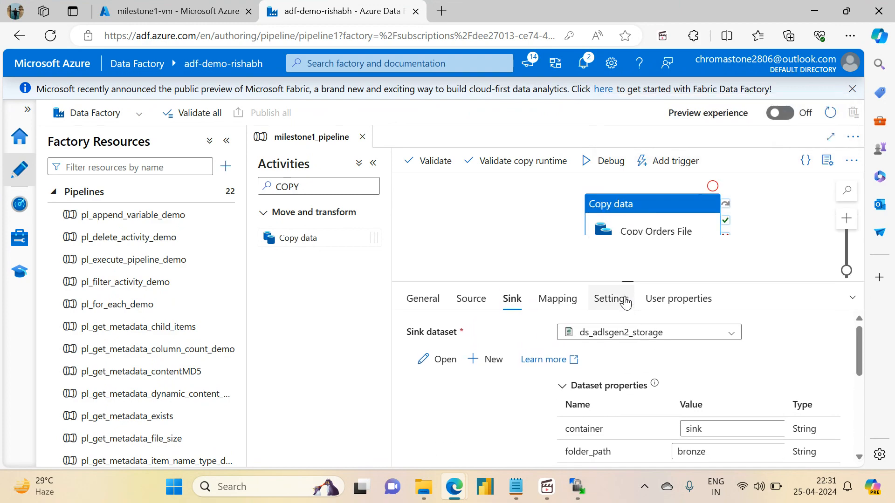
Step: Trigger an on-demand run of milestone1_pipeline and shift the Copy Orders File activity slightly down on the enlarged canvas
click(669, 171)
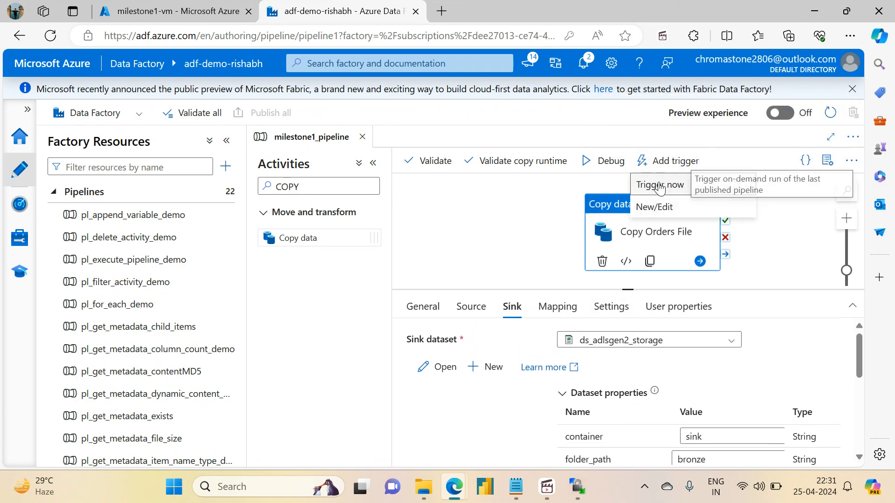
click(668, 183)
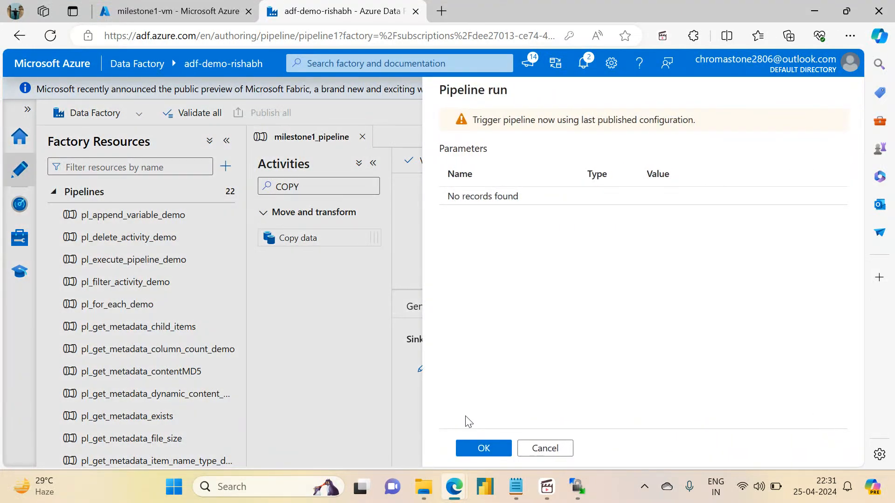
click(484, 449)
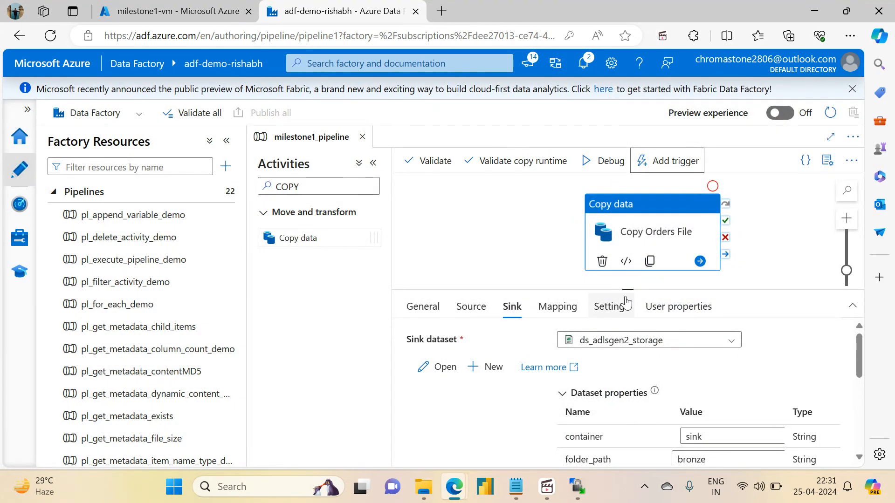
drag(628, 290, 627, 361)
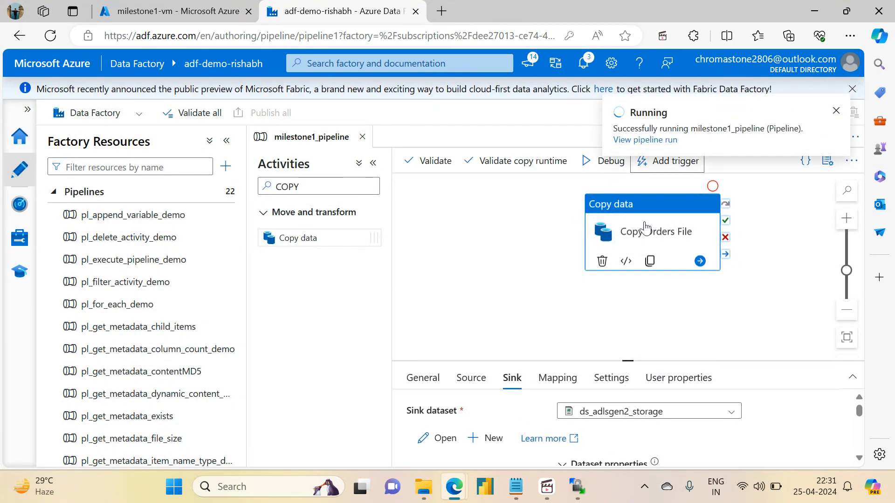
drag(650, 206, 656, 230)
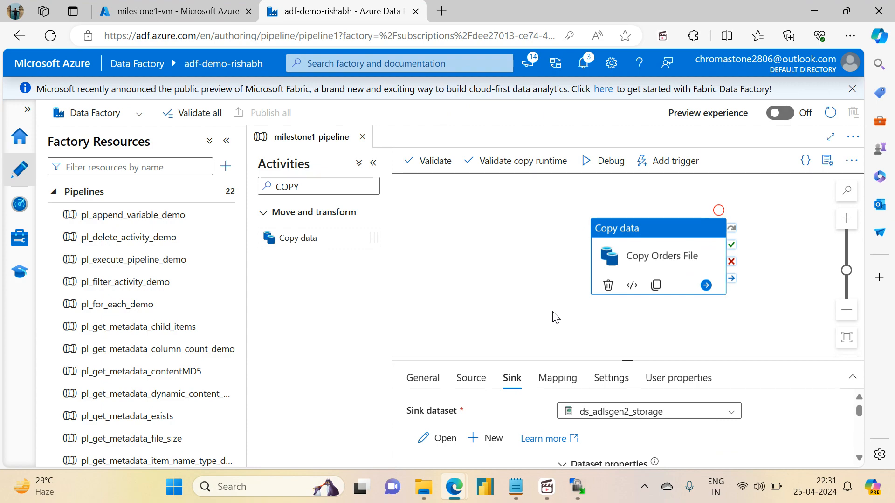
Step: Switch to the Azure portal and open the containers of storage account adfdemoadlsgen2acc in the azuredatafactoryrg resource group
click(515, 487)
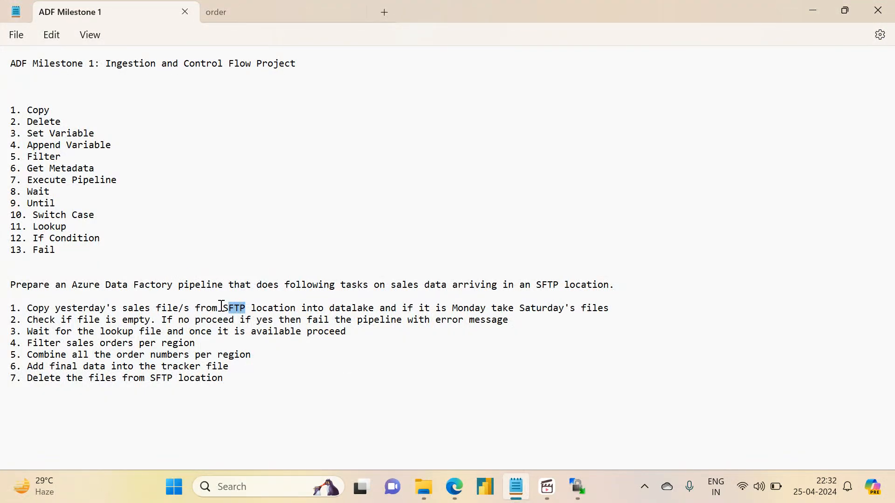
click(820, 9)
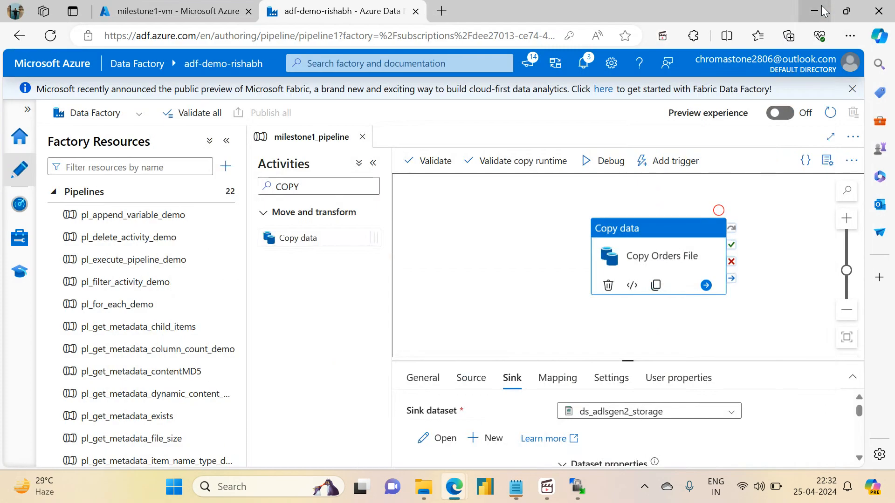
click(180, 6)
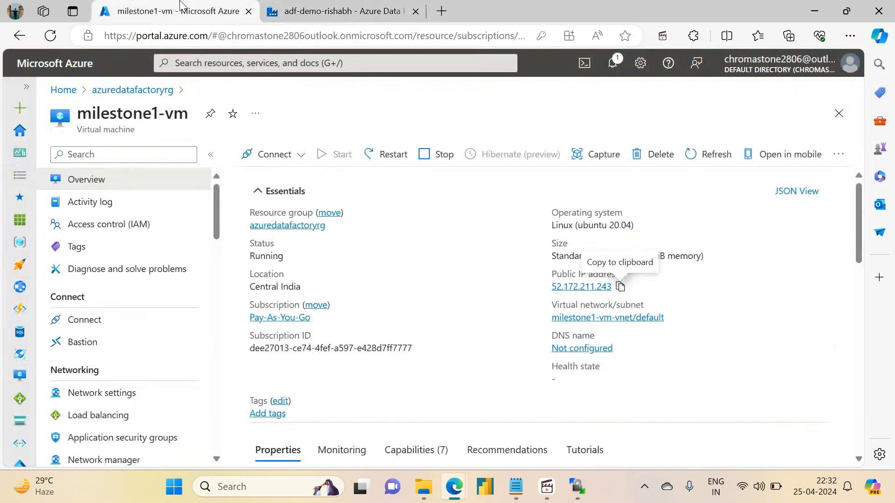
click(278, 228)
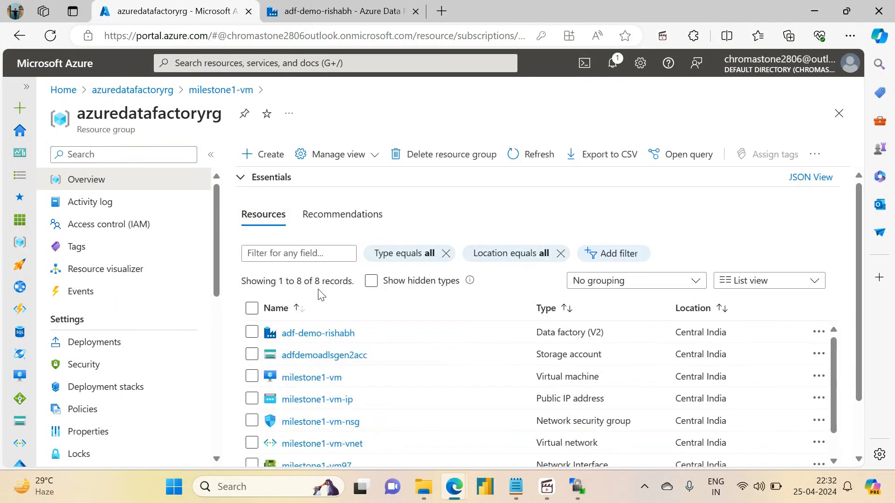
click(307, 357)
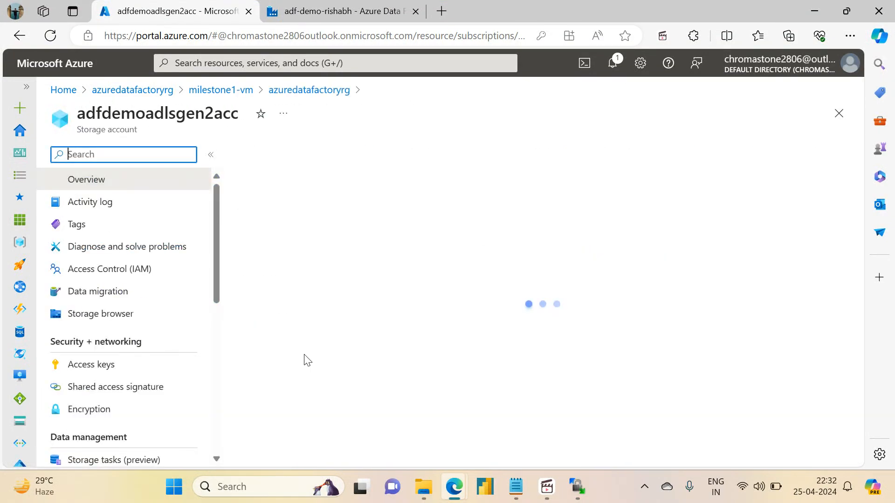
double_click(103, 387)
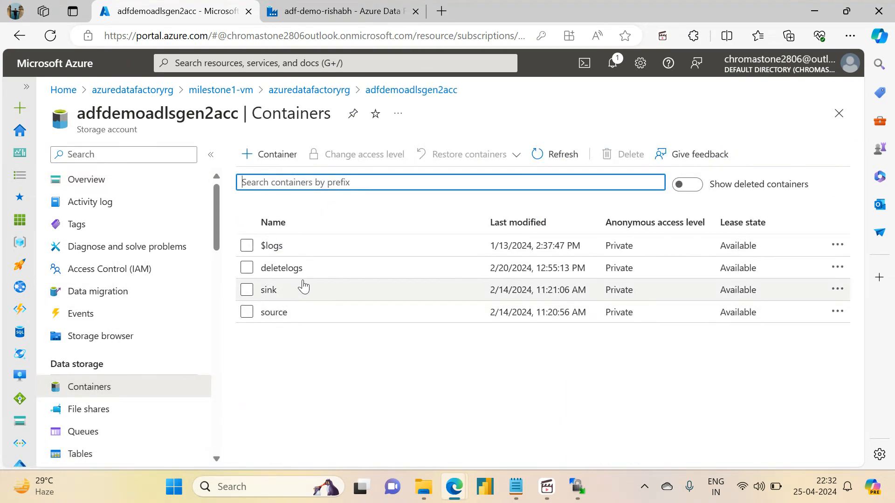
Step: Open order.csv in the sink container's bronze folder and examine its header and data row
click(274, 312)
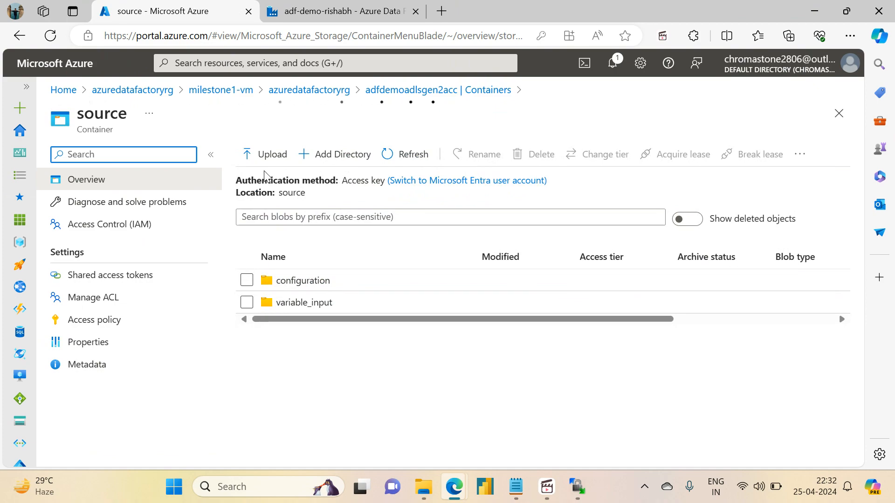
click(408, 90)
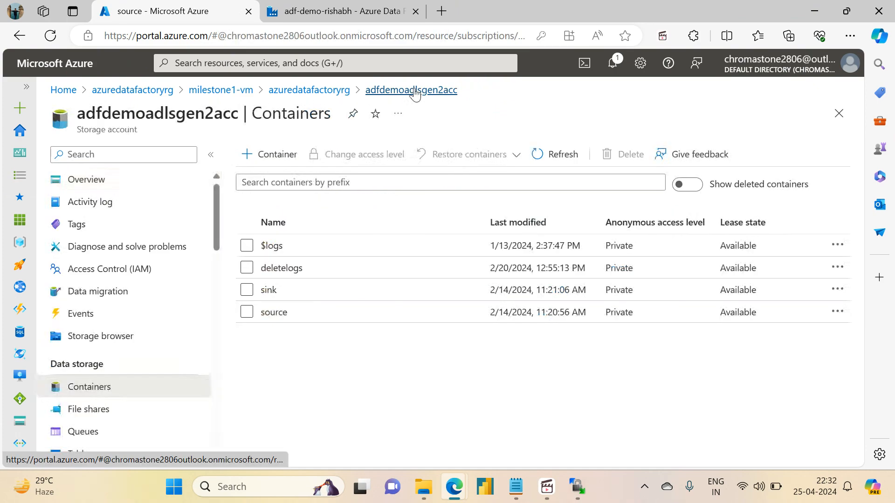
click(269, 290)
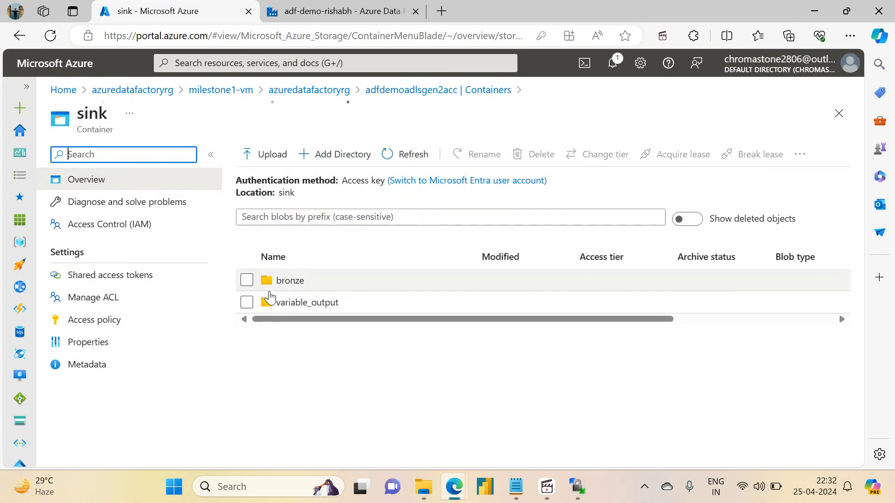
click(293, 288)
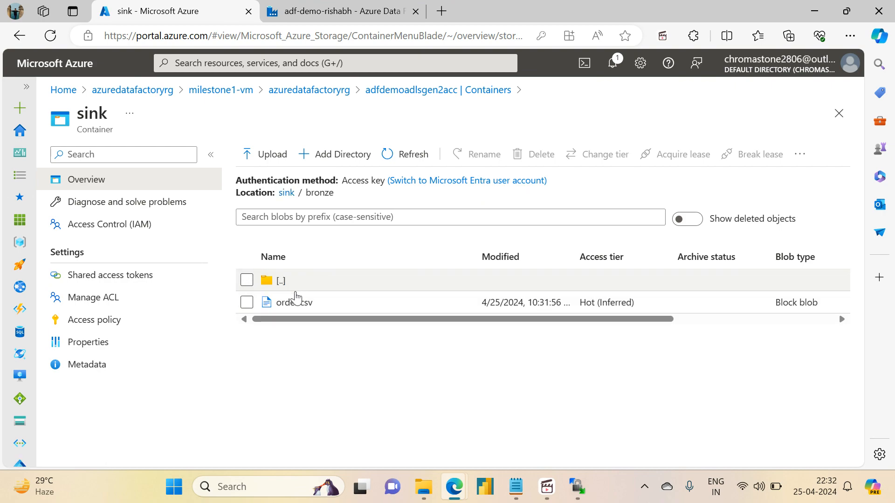
click(291, 304)
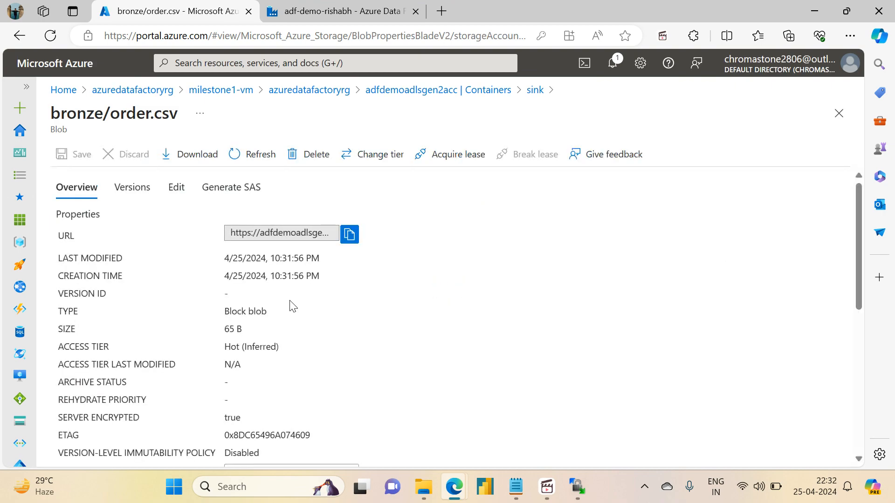
click(172, 188)
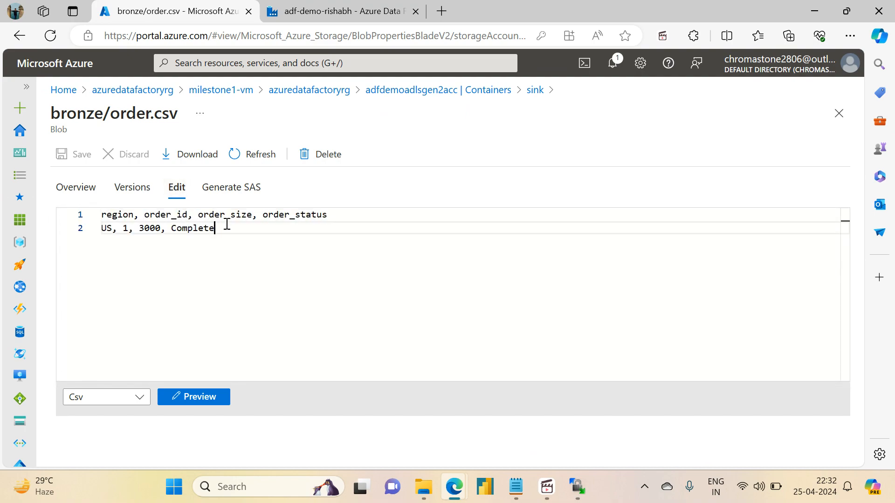
drag(226, 227, 76, 222)
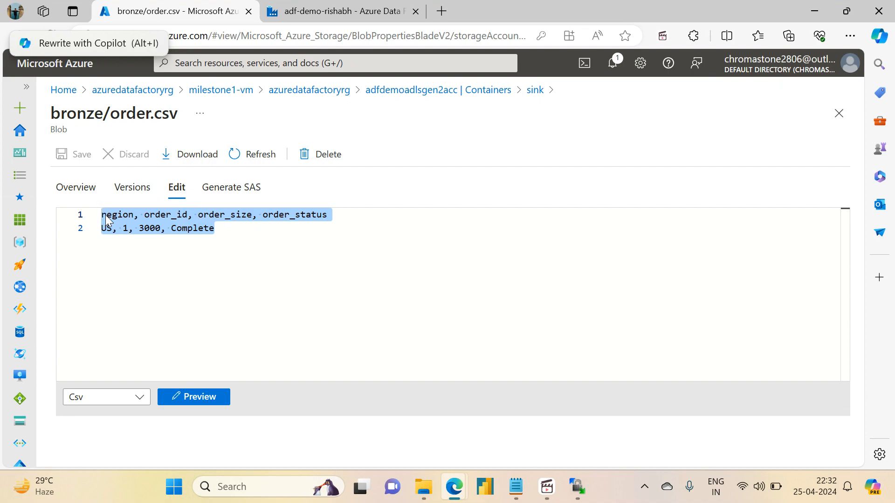
double_click(226, 232)
drag(225, 233, 93, 234)
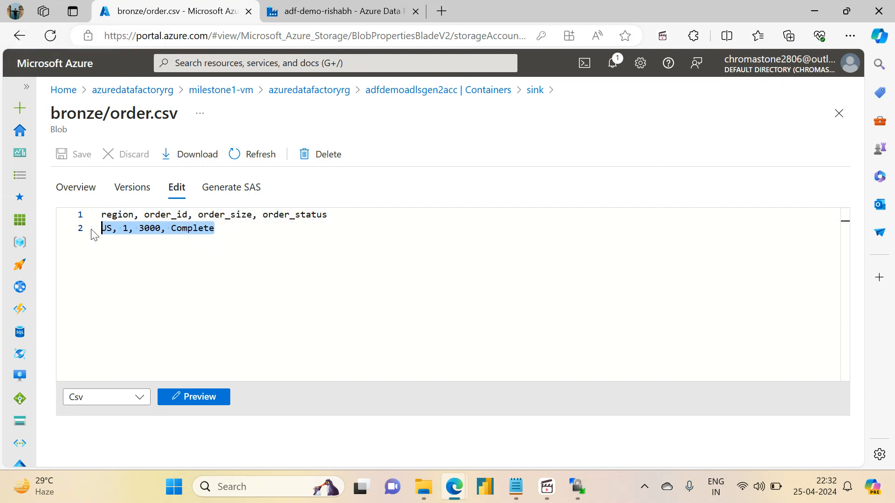
Step: Switch to Notepad, mark the Copy item "- Done" in the ADF Milestone 1 notes, save, and review the remaining activities
click(516, 488)
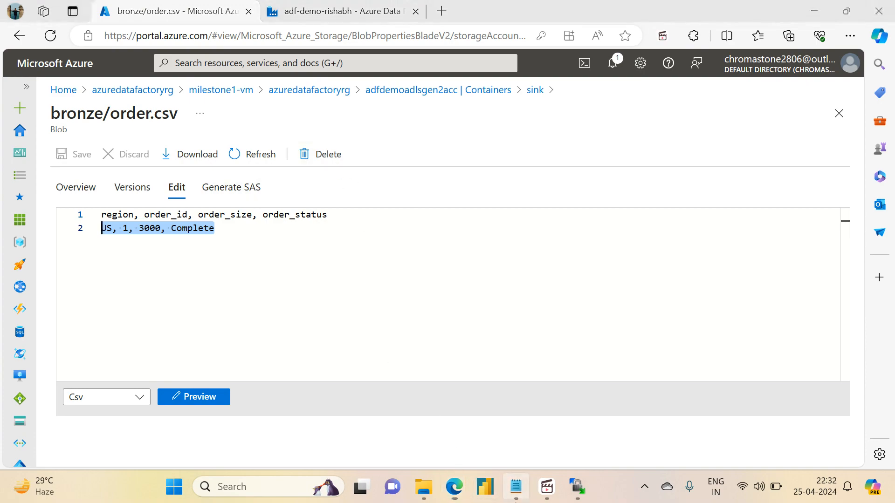
click(54, 113)
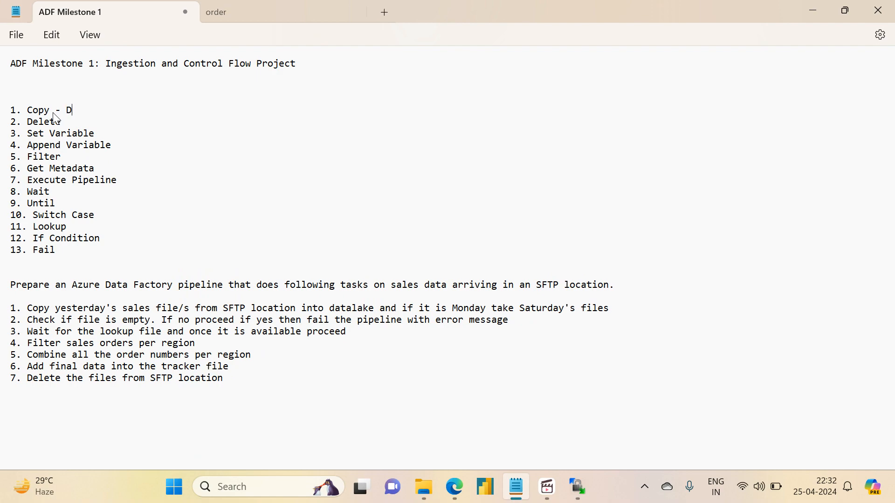
key(ctrl+s)
drag(404, 307, 620, 309)
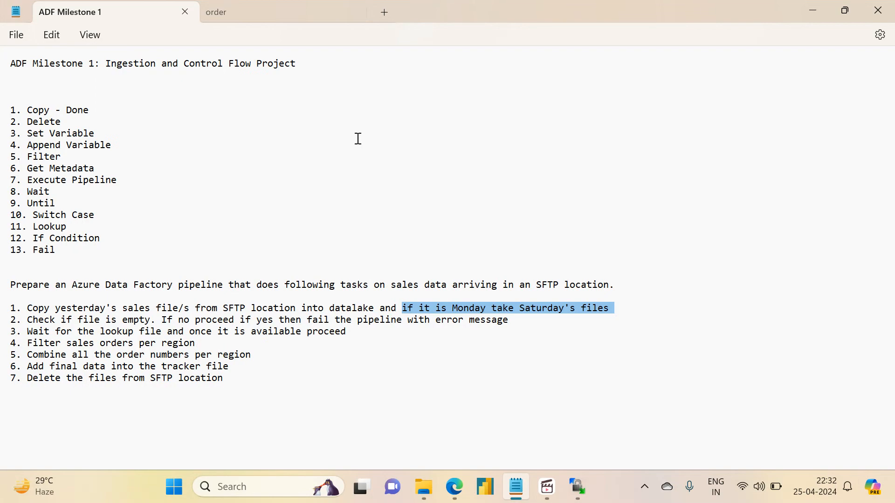
drag(76, 252, 6, 122)
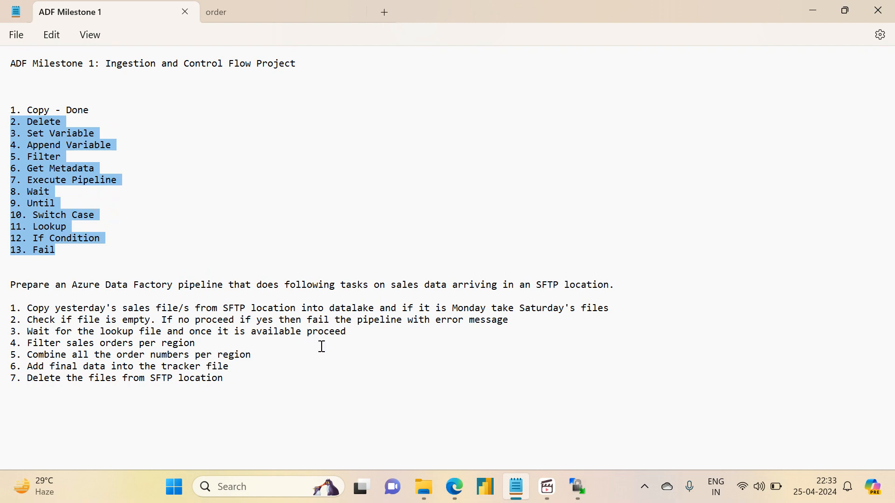
Step: Return to the Azure portal and open the milestone1-vm virtual machine's overview from the azuredatafactoryrg resource group
mouse_move(454, 487)
click(412, 432)
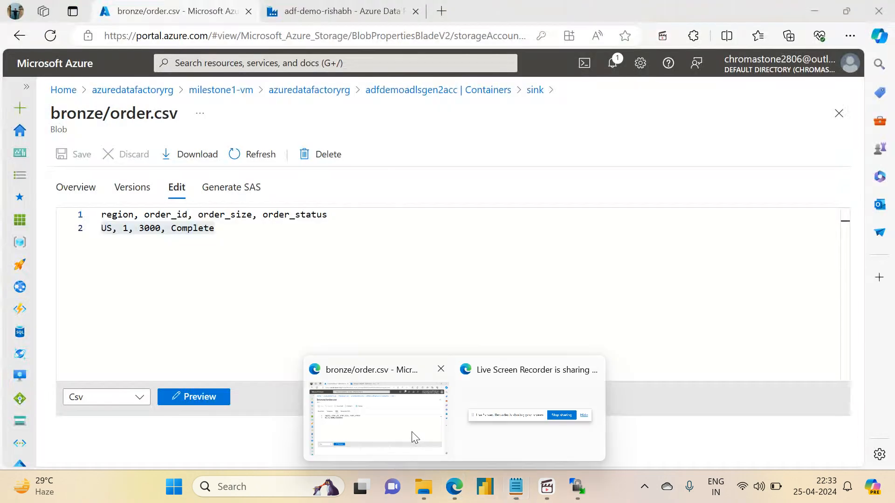
click(340, 5)
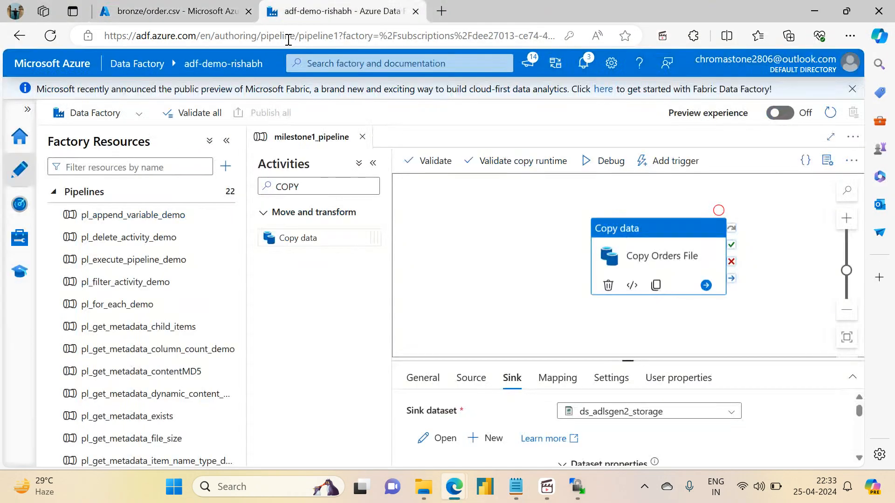
click(151, 7)
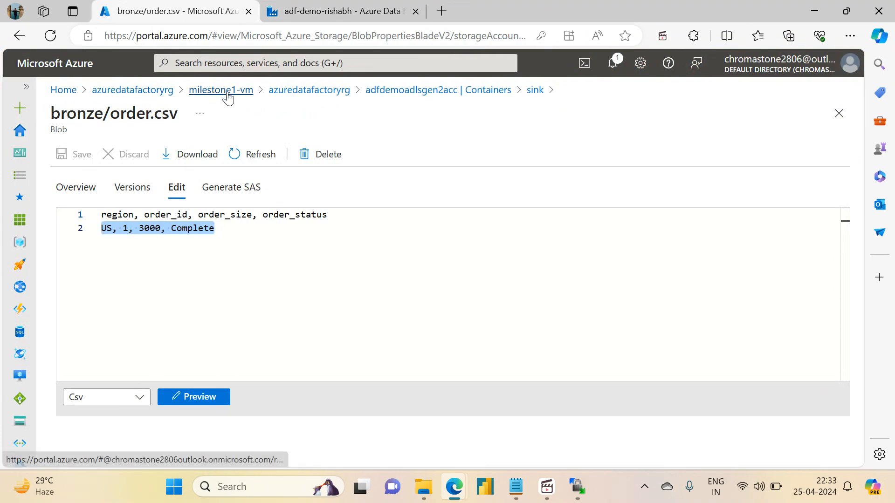
click(145, 97)
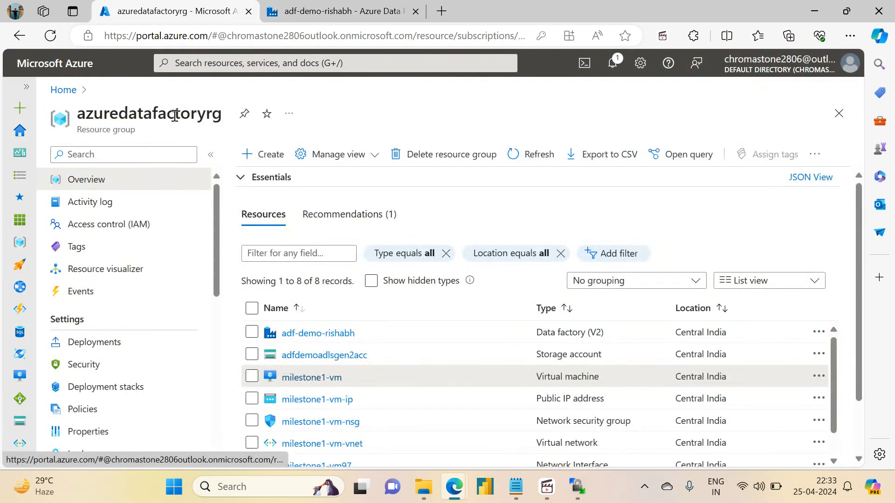
click(319, 380)
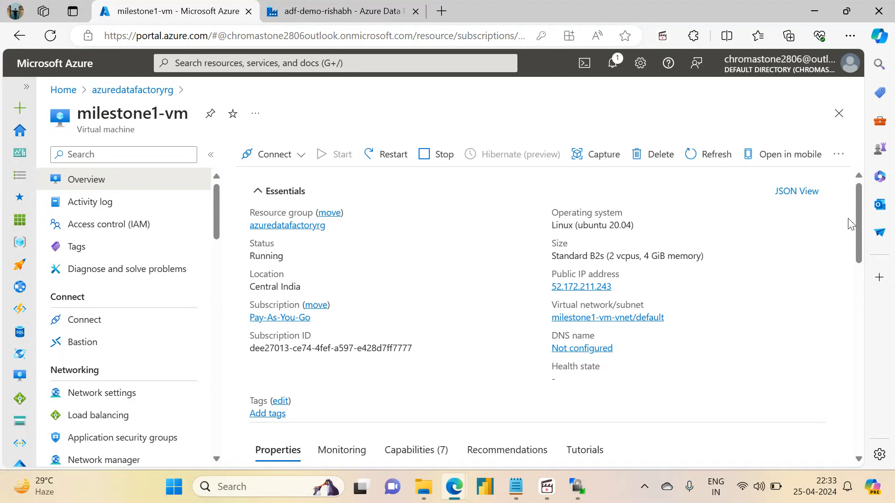
drag(858, 221, 813, 225)
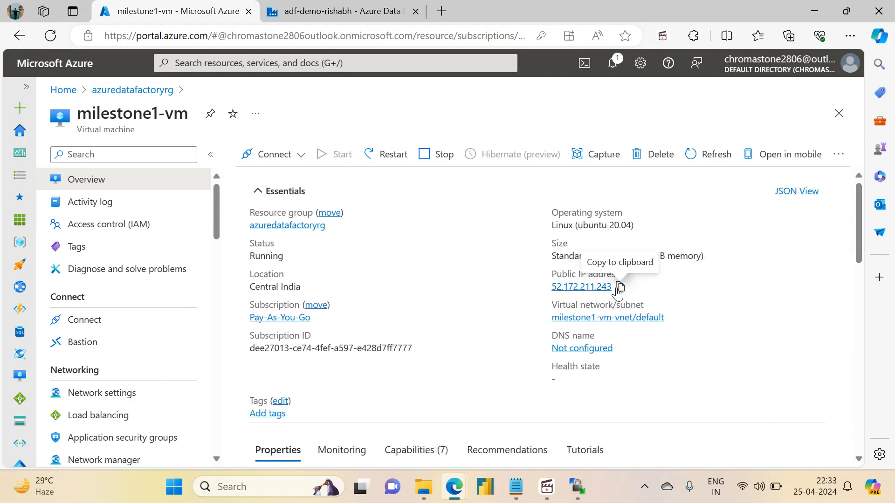
Step: Stop the milestone1-vm virtual machine and confirm the shutdown
click(301, 7)
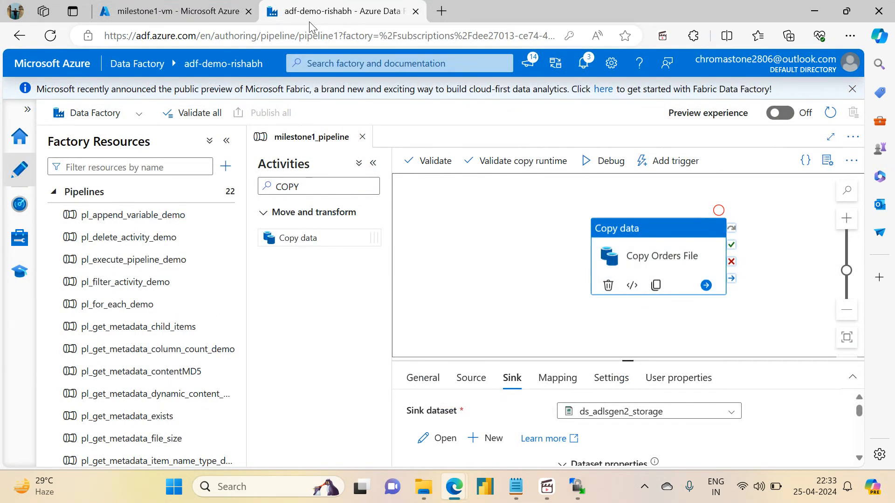
click(169, 8)
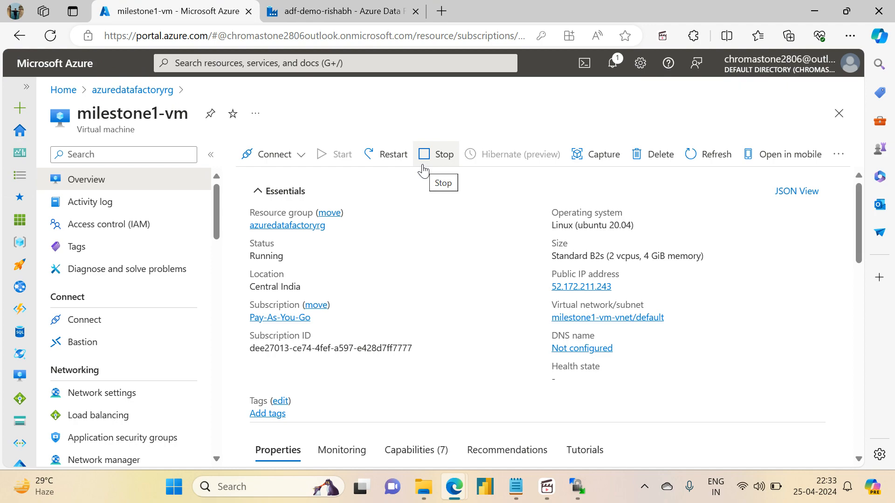
click(422, 171)
click(275, 304)
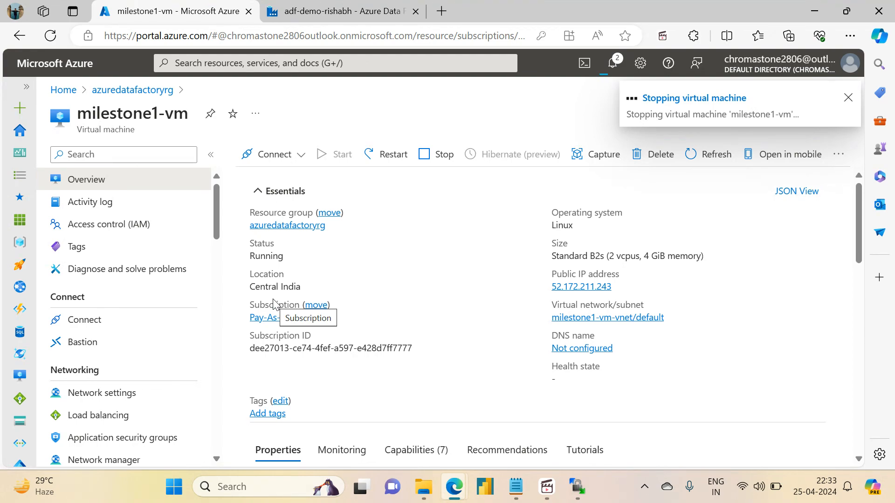
click(577, 498)
click(547, 487)
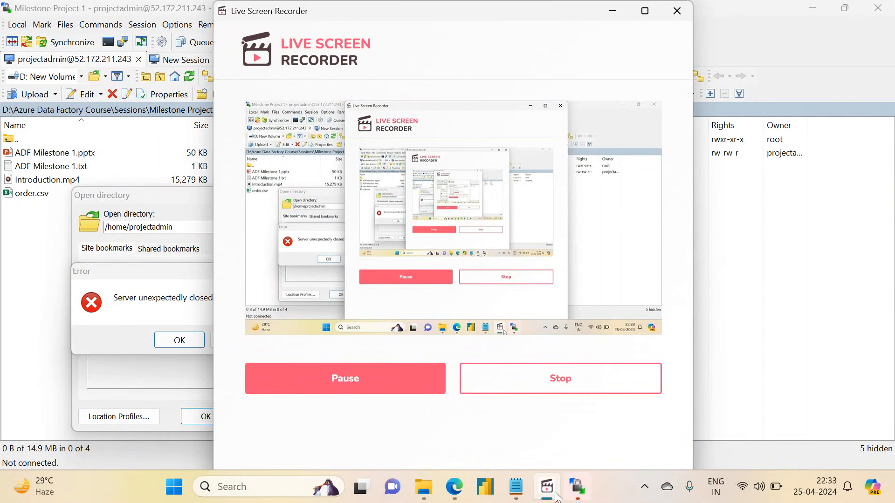